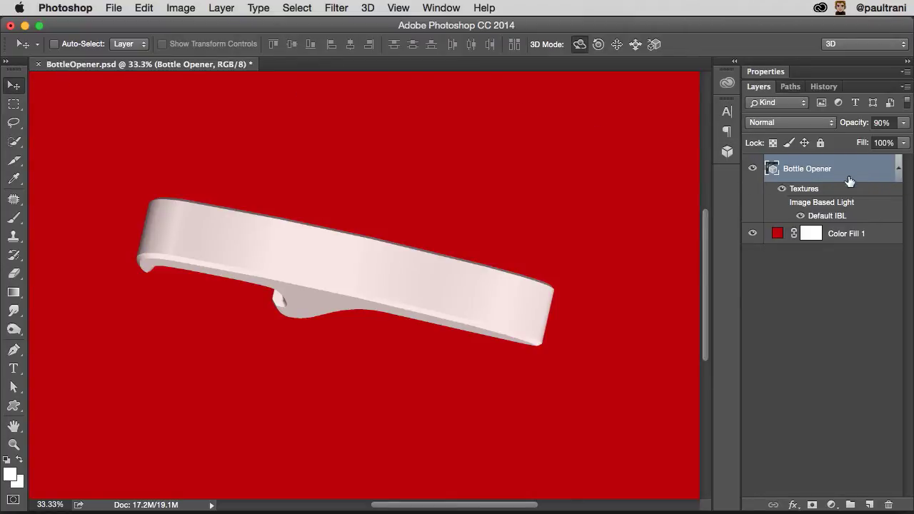
# - Collapse the Bottle Opener layer's texture rows and show the 3D scene list
pyautogui.click(899, 168)
pyautogui.click(735, 61)
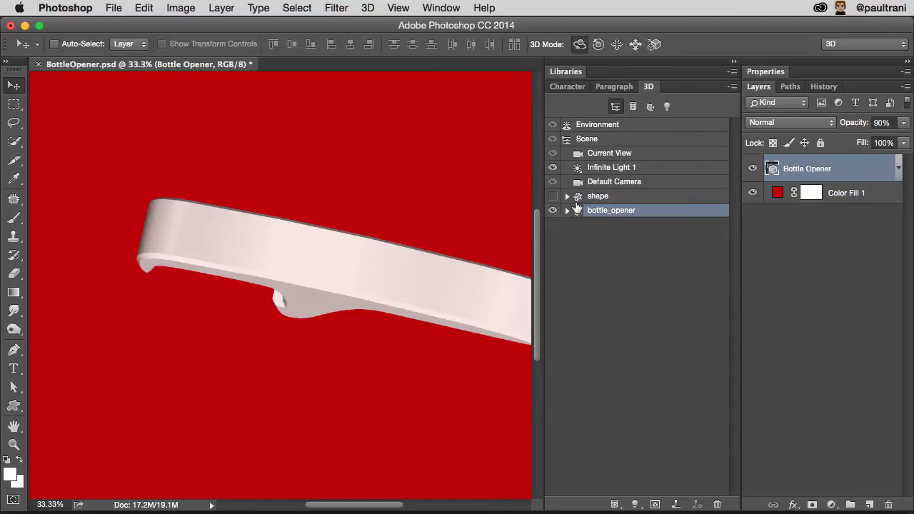
# - Orbit the scene camera to a flatter view that shows the whole bottle opener
pyautogui.click(617, 154)
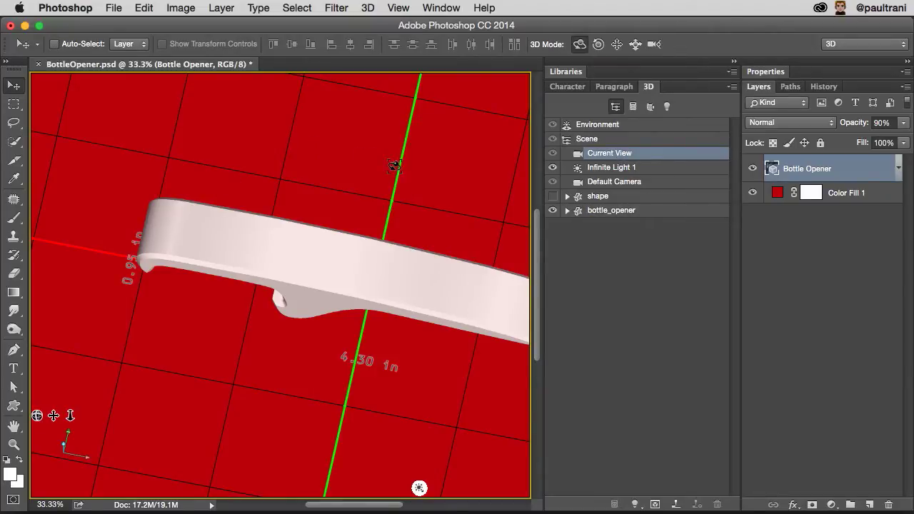
pyautogui.moveTo(398, 173); pyautogui.dragTo(312, 286)
pyautogui.moveTo(350, 250); pyautogui.dragTo(326, 207)
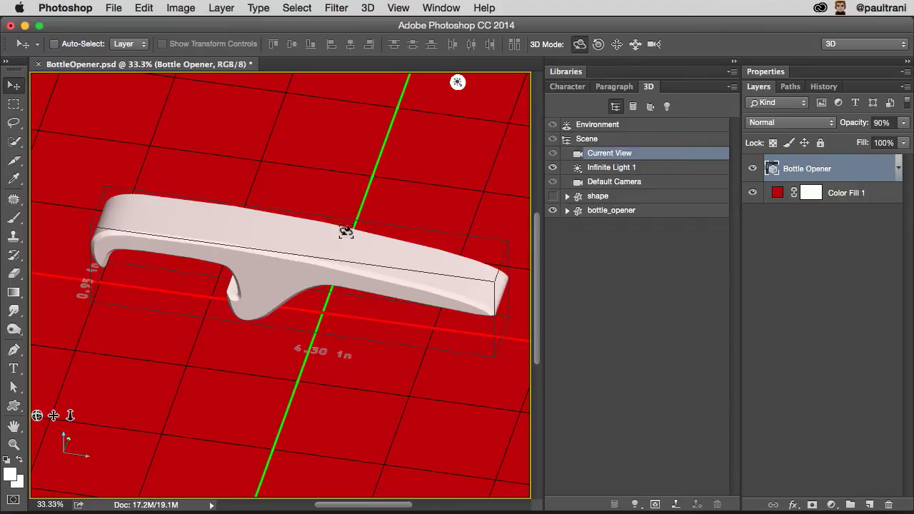
# - Unhide and select the BΦK lettering mesh, orbiting the camera around to face it
pyautogui.click(552, 196)
pyautogui.click(597, 197)
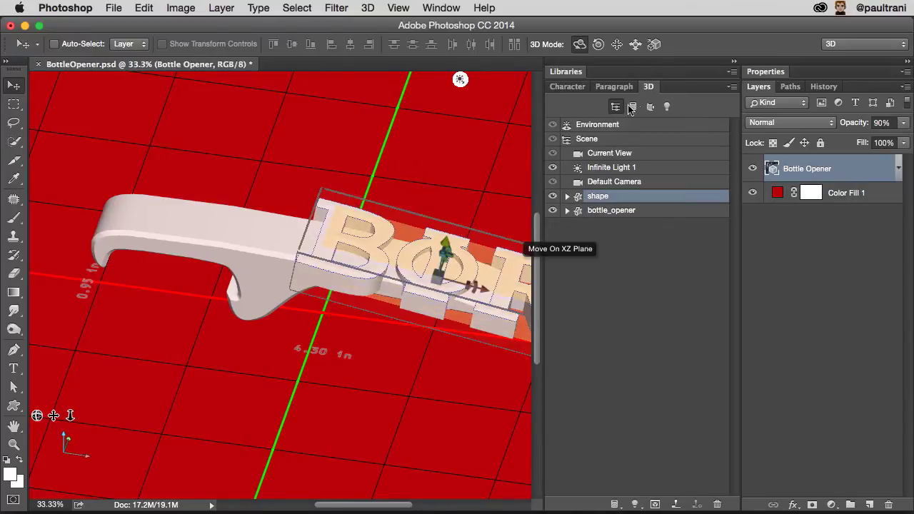
pyautogui.click(615, 153)
pyautogui.moveTo(453, 169); pyautogui.dragTo(263, 214)
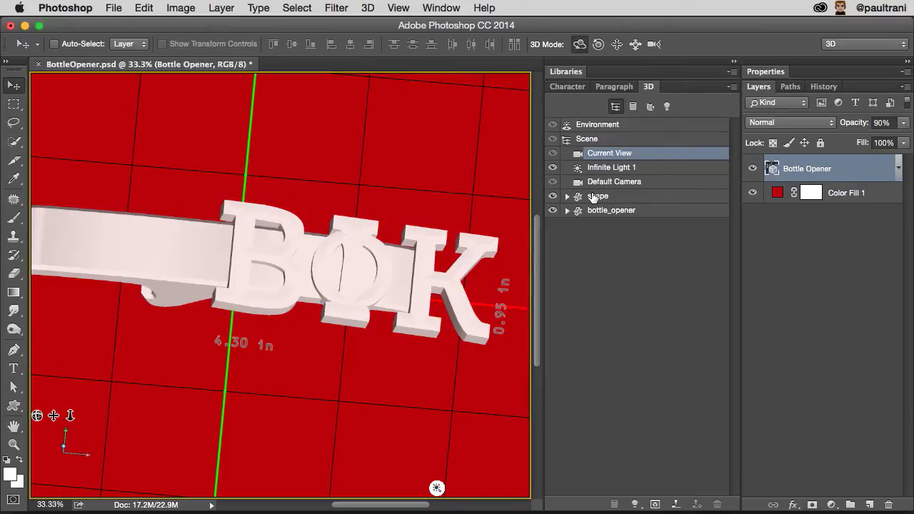
pyautogui.click(595, 198)
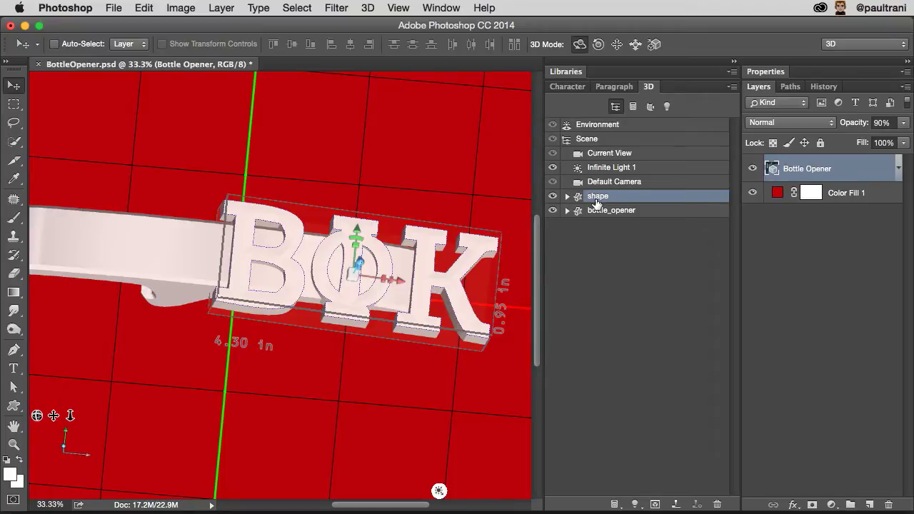
pyautogui.click(13, 407)
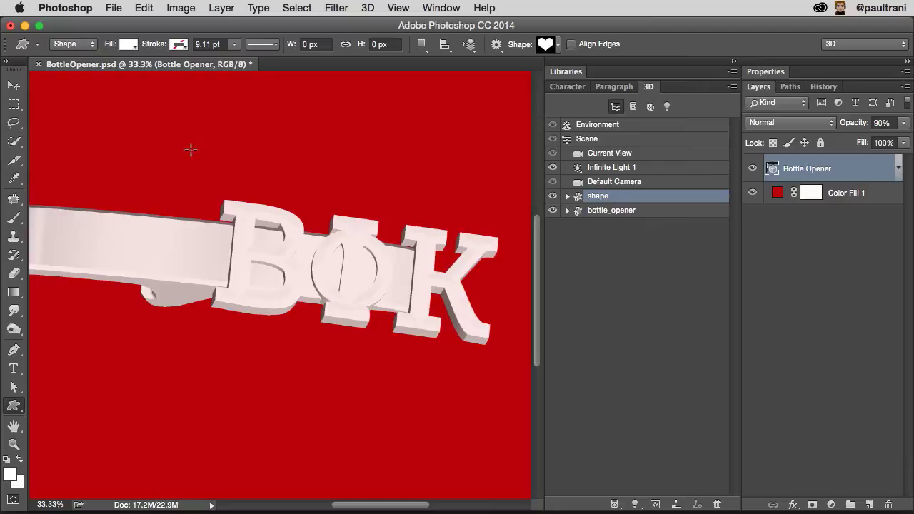
pyautogui.moveTo(191, 150); pyautogui.dragTo(475, 435)
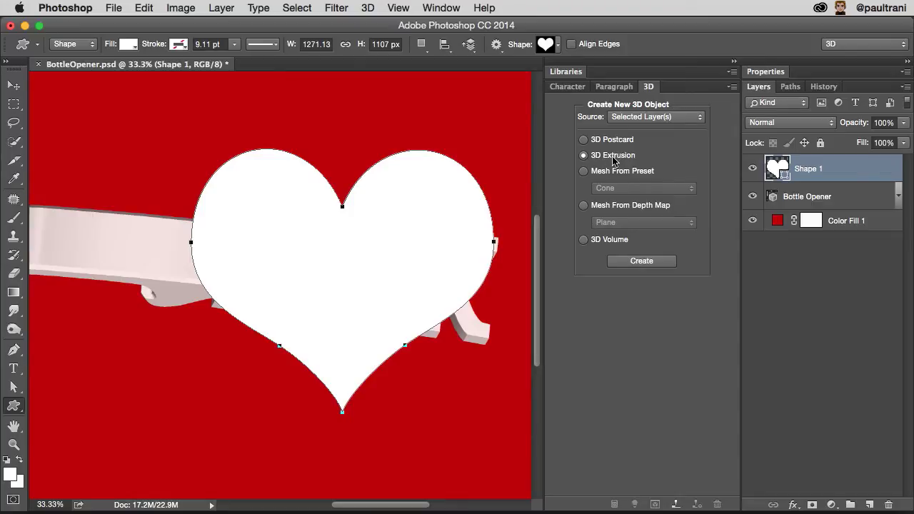
pyautogui.click(632, 262)
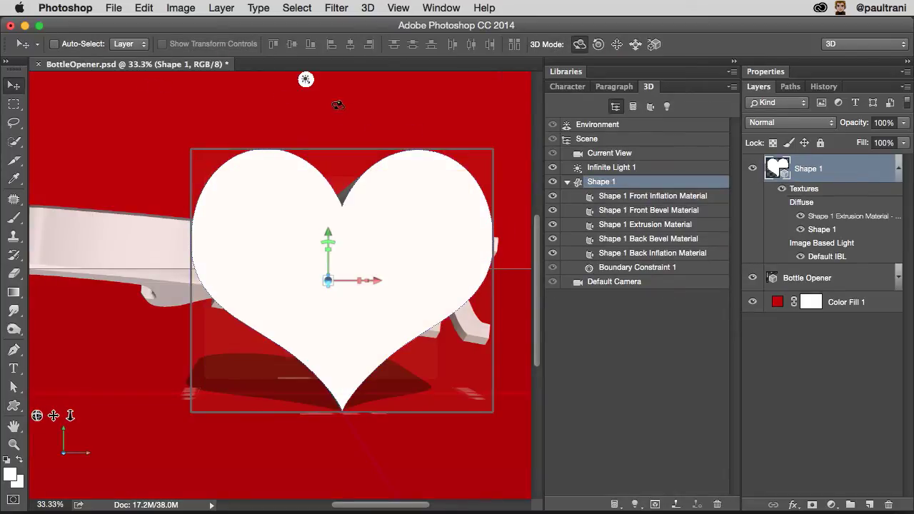
pyautogui.moveTo(338, 105); pyautogui.dragTo(378, 136)
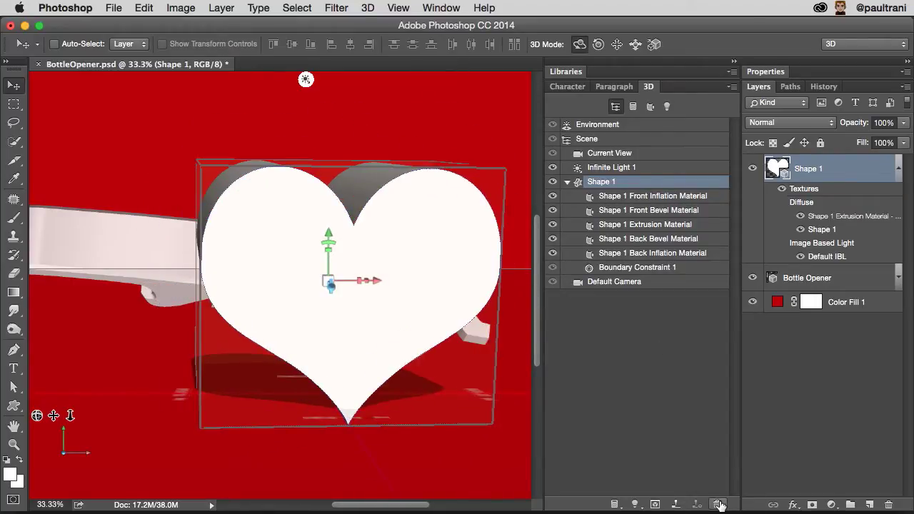
pyautogui.click(886, 505)
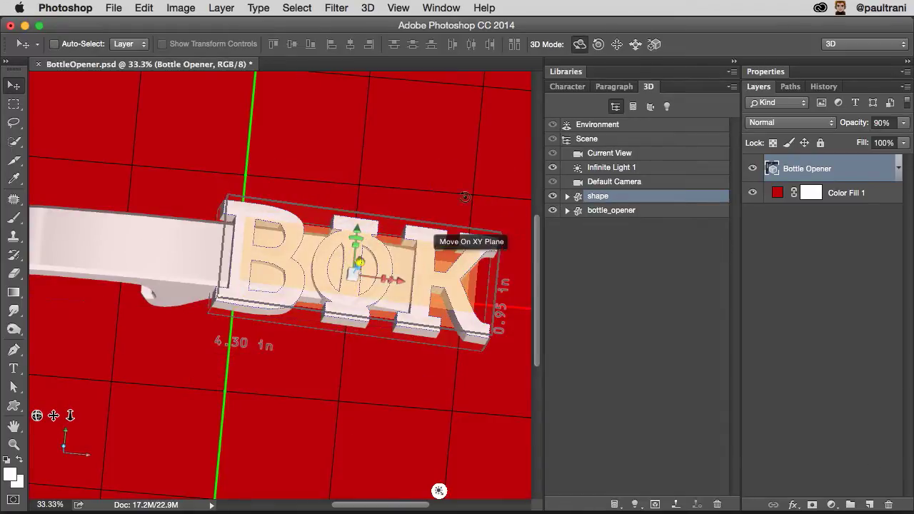
# - Open the lettering mesh's source Shape 12.psb and select its BOK smart object layer
pyautogui.click(494, 144)
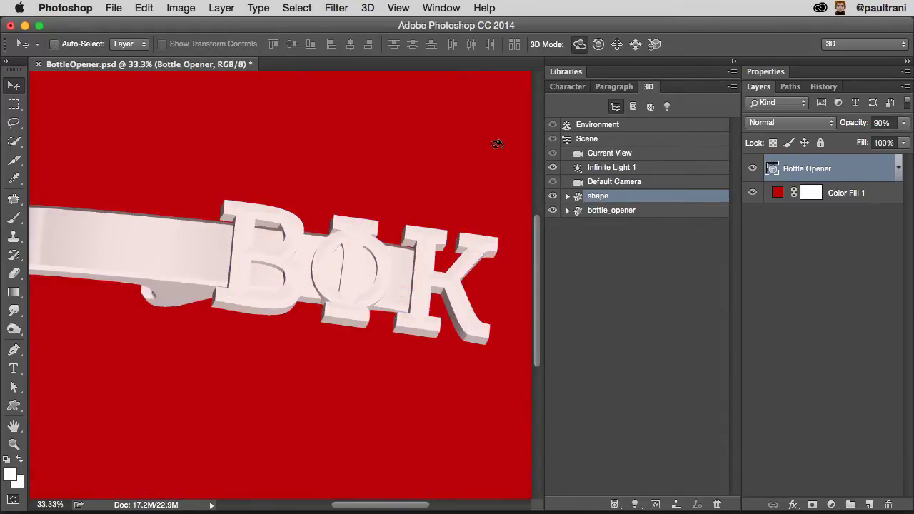
pyautogui.click(820, 76)
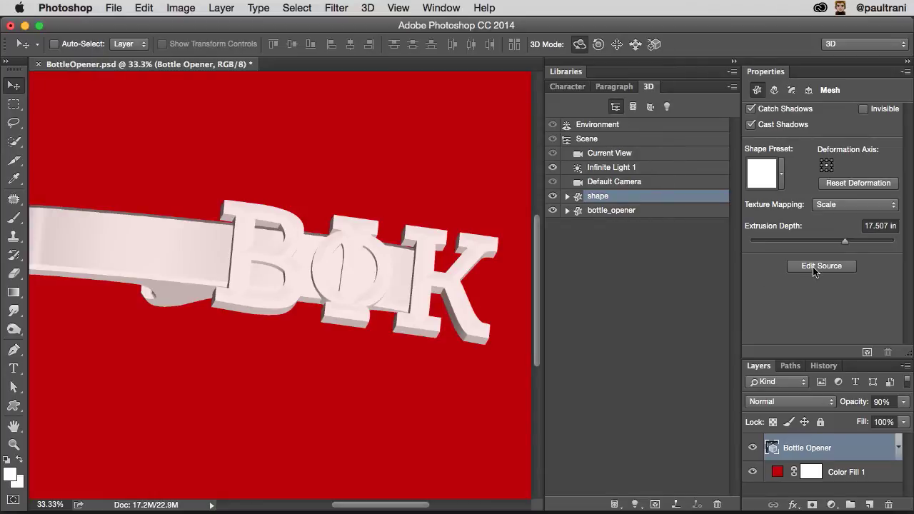
pyautogui.click(821, 265)
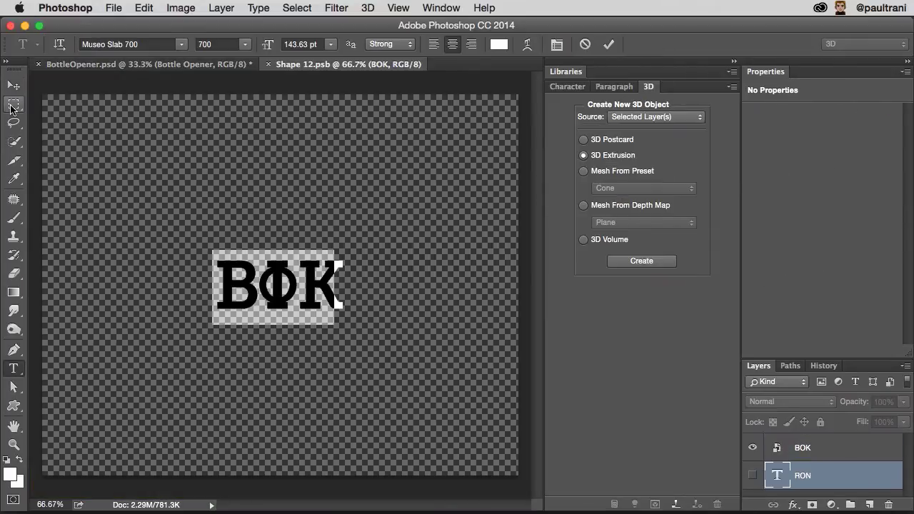
pyautogui.click(12, 105)
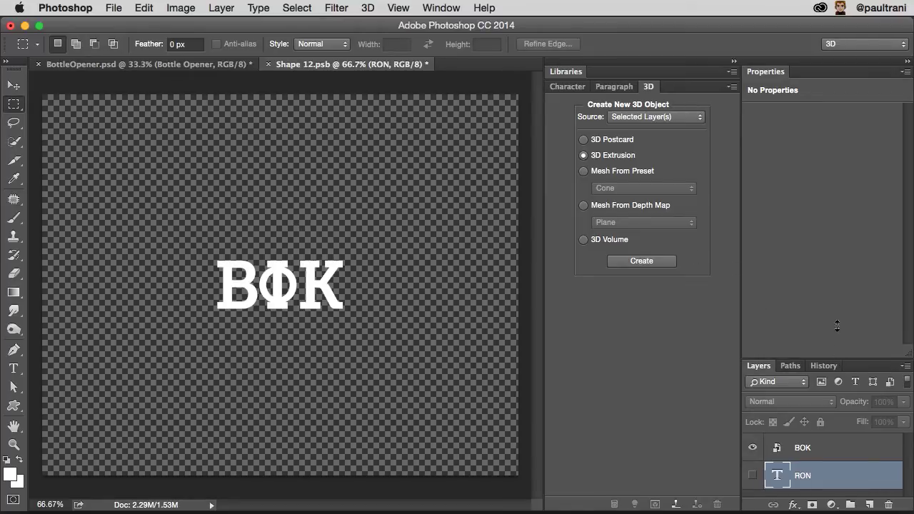
pyautogui.moveTo(837, 326); pyautogui.dragTo(827, 162)
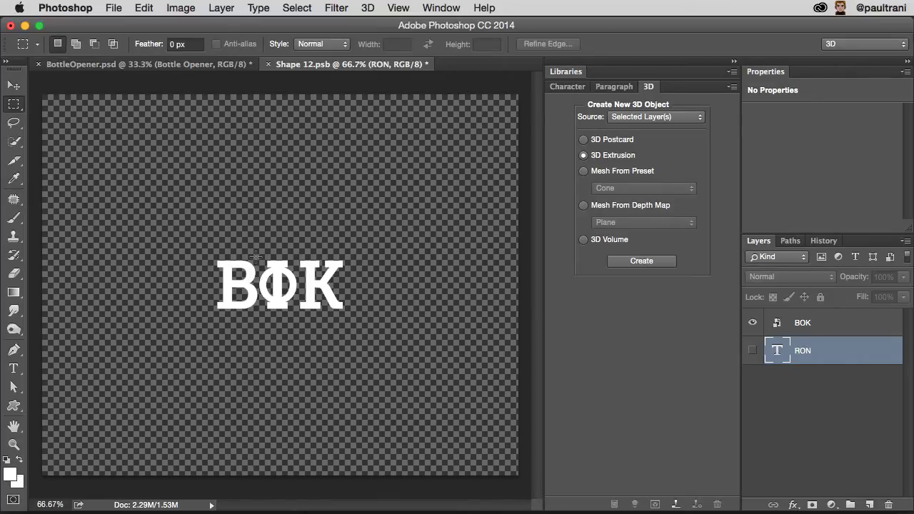
pyautogui.click(807, 331)
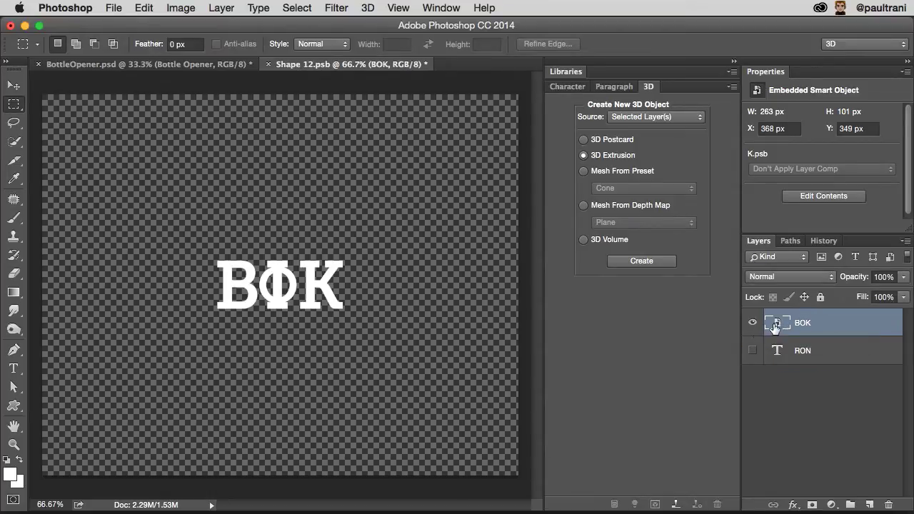
# - Open the BOK smart object in K.psb, try changing B to P, then undo it
pyautogui.doubleClick(775, 327)
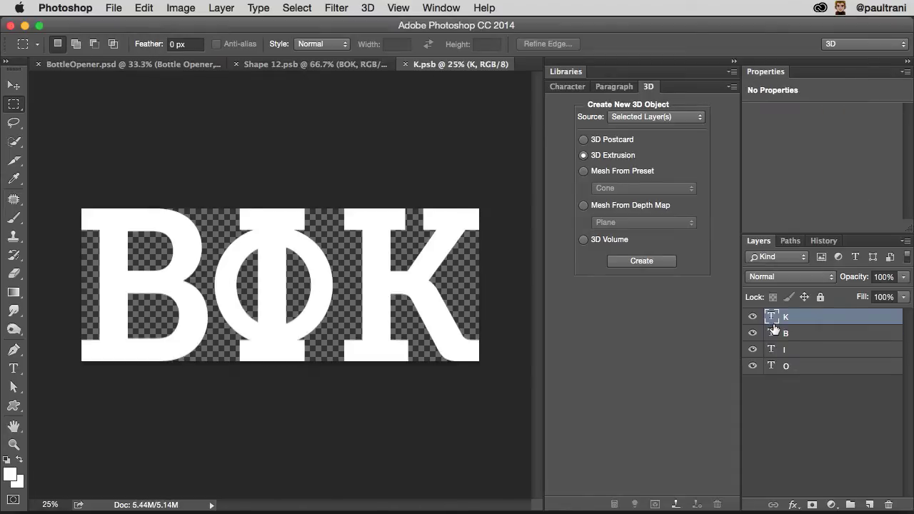
pyautogui.click(13, 370)
pyautogui.doubleClick(143, 362)
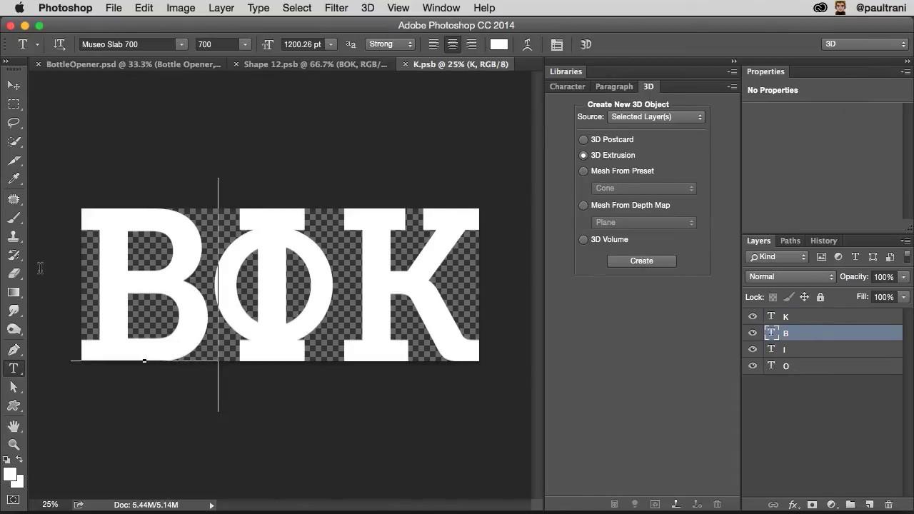
pyautogui.write('P')
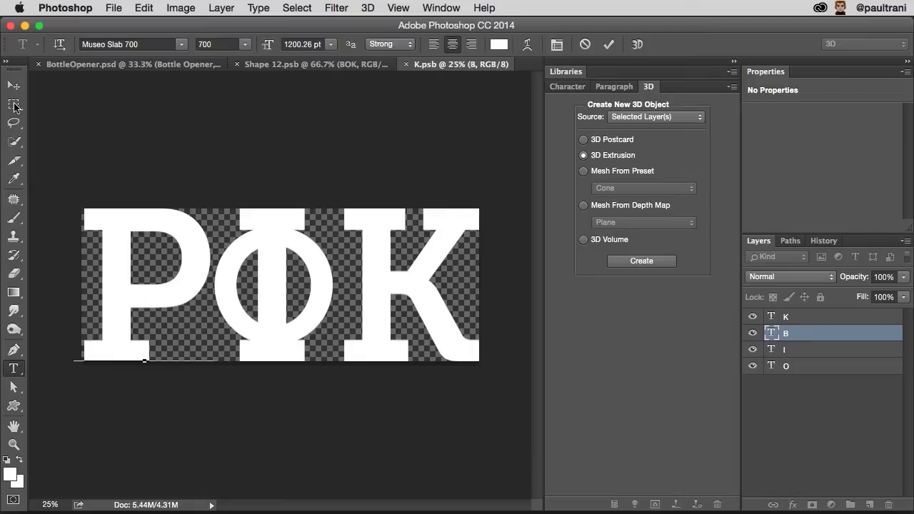
pyautogui.click(14, 104)
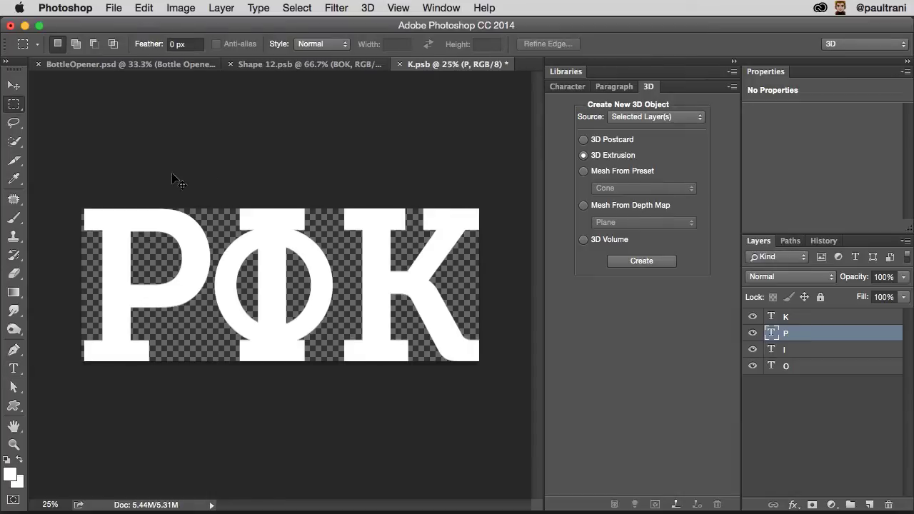
pyautogui.press('super+z')
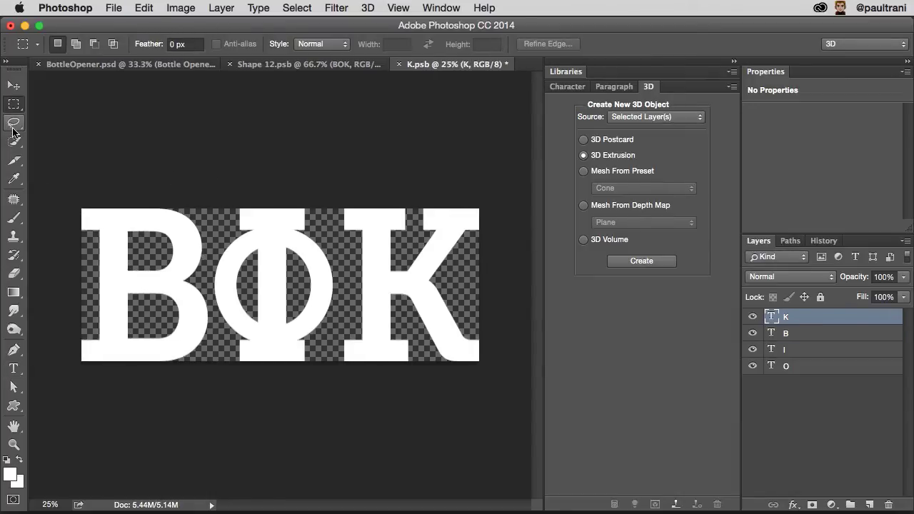
# - Save and close K.psb, then hide the BOK layer in Shape 12.psb
pyautogui.click(13, 123)
pyautogui.press('super+s')
pyautogui.press('super+w')
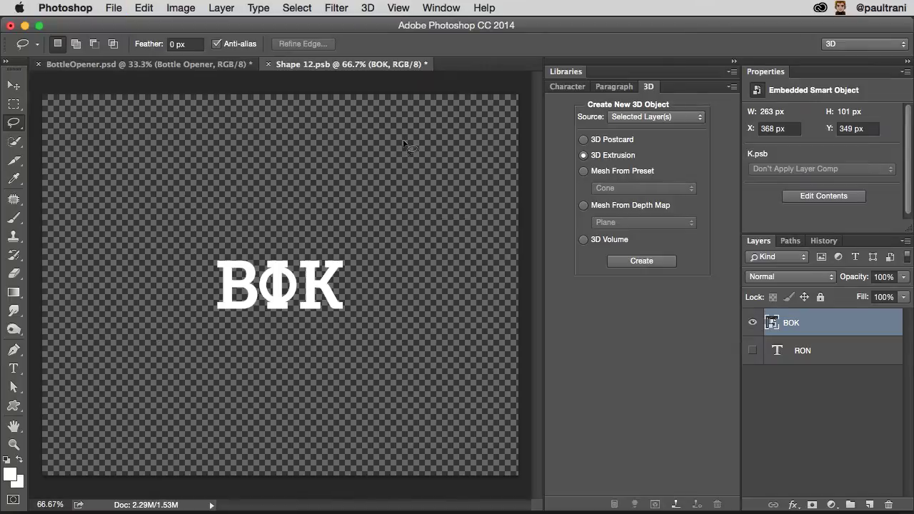
pyautogui.click(752, 325)
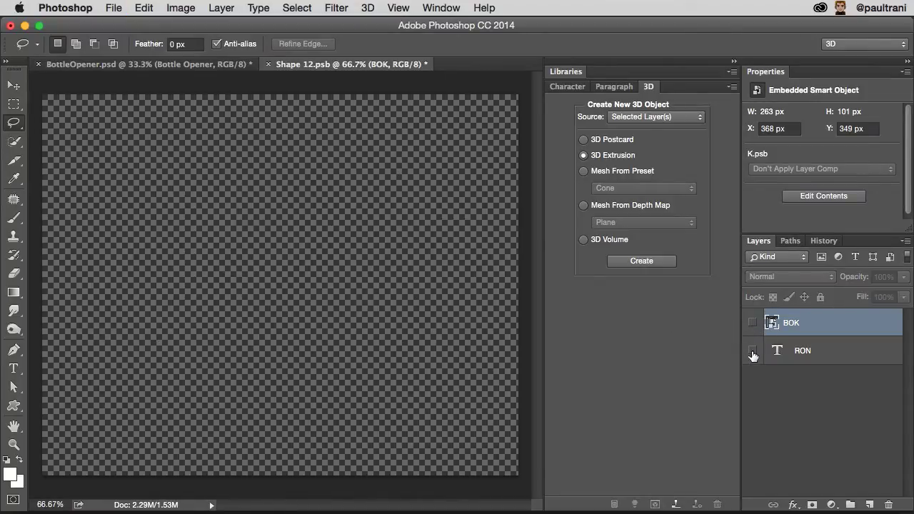
# - Show and select the RON text layer, then save and close Shape 12.psb
pyautogui.click(752, 350)
pyautogui.click(797, 354)
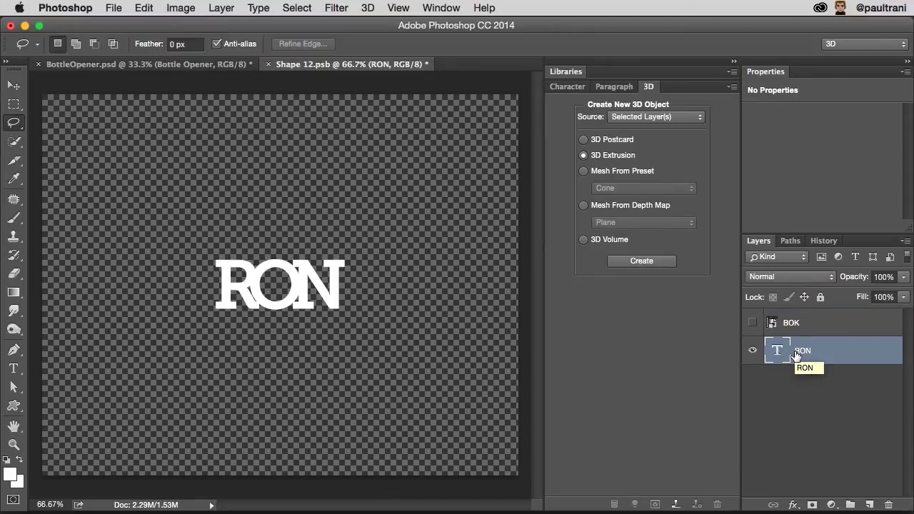
pyautogui.click(13, 103)
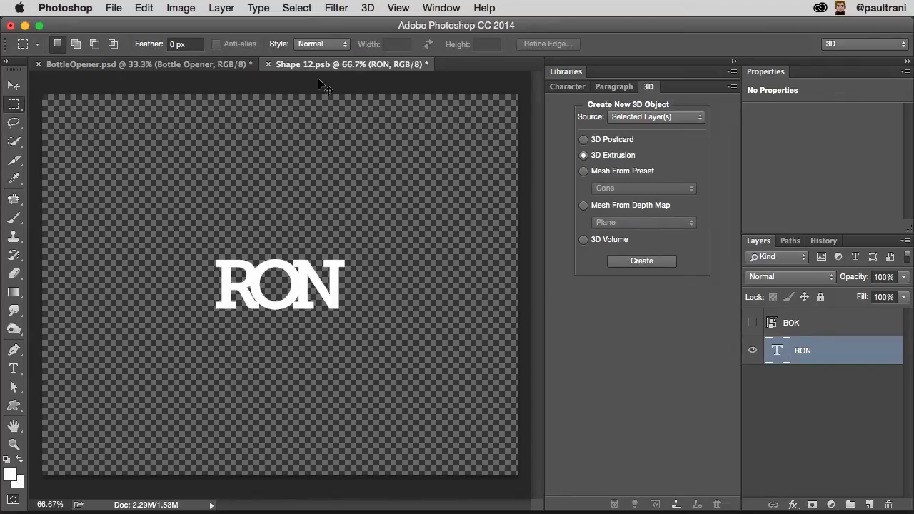
pyautogui.press('super+s')
pyautogui.click(268, 65)
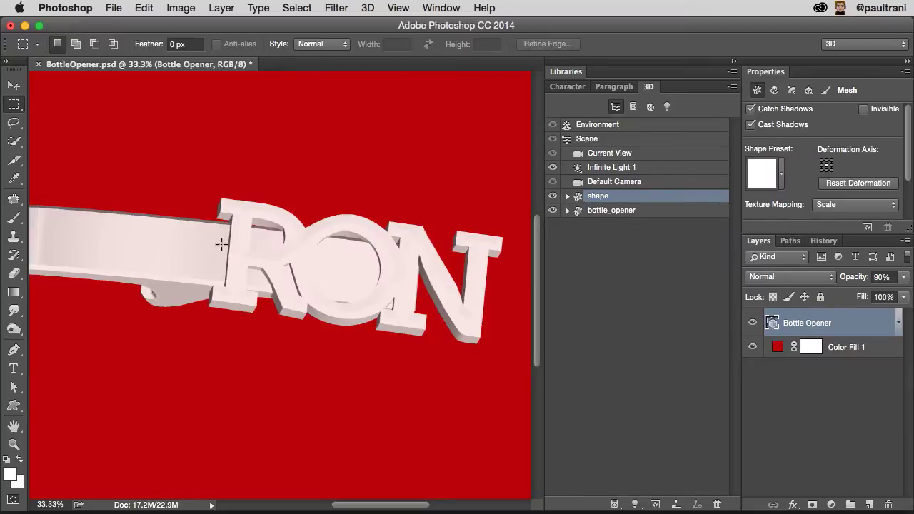
# - Orbit around the RON lettering, select its mesh, and enlarge the Properties panel
pyautogui.click(593, 154)
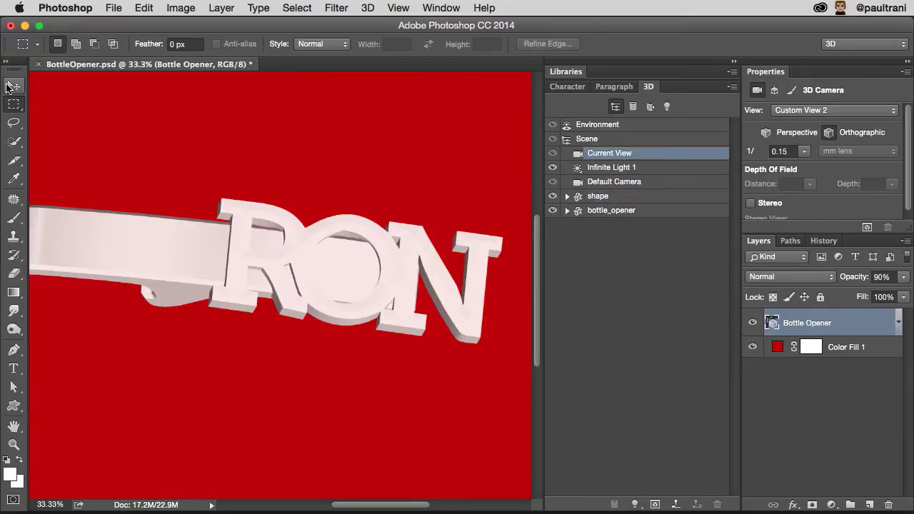
pyautogui.click(13, 86)
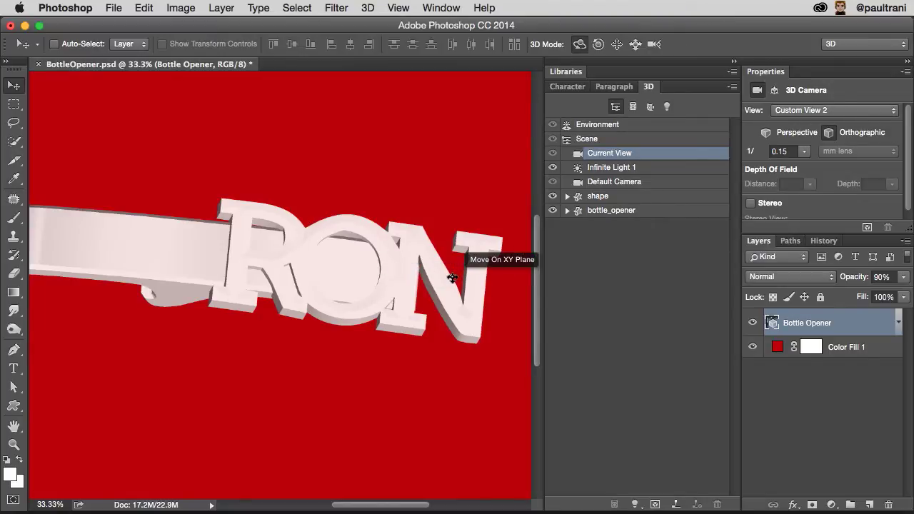
pyautogui.moveTo(169, 332); pyautogui.dragTo(144, 310)
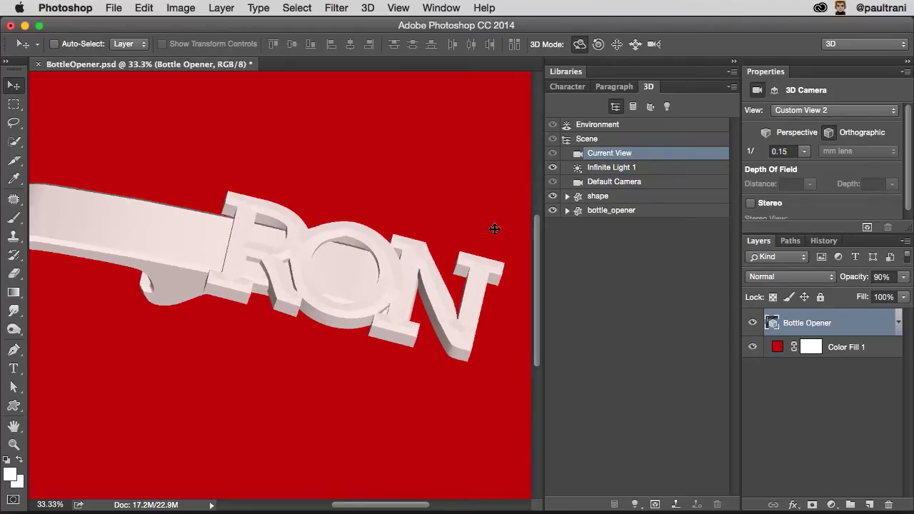
pyautogui.click(598, 197)
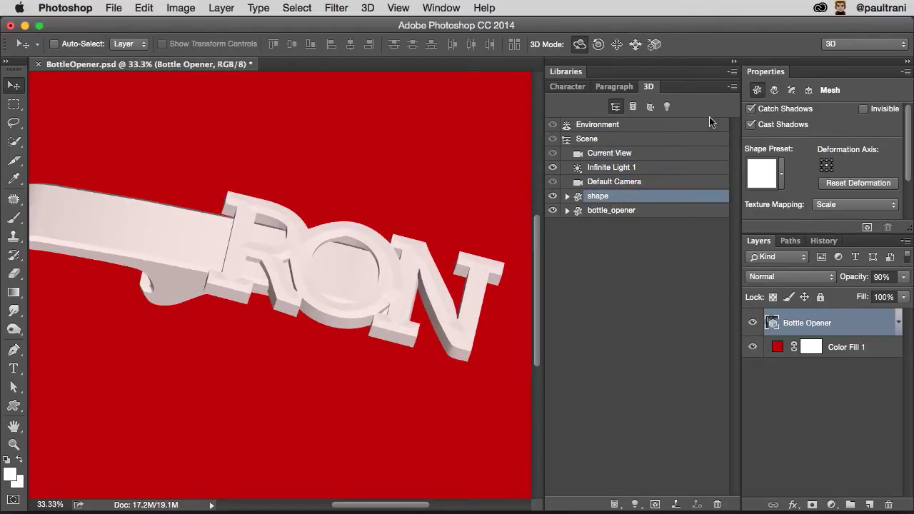
pyautogui.moveTo(850, 235); pyautogui.dragTo(850, 333)
# - Experiment with a curved contour preset, narrower bevel width and custom S-curve on the letters' Cap
pyautogui.click(792, 91)
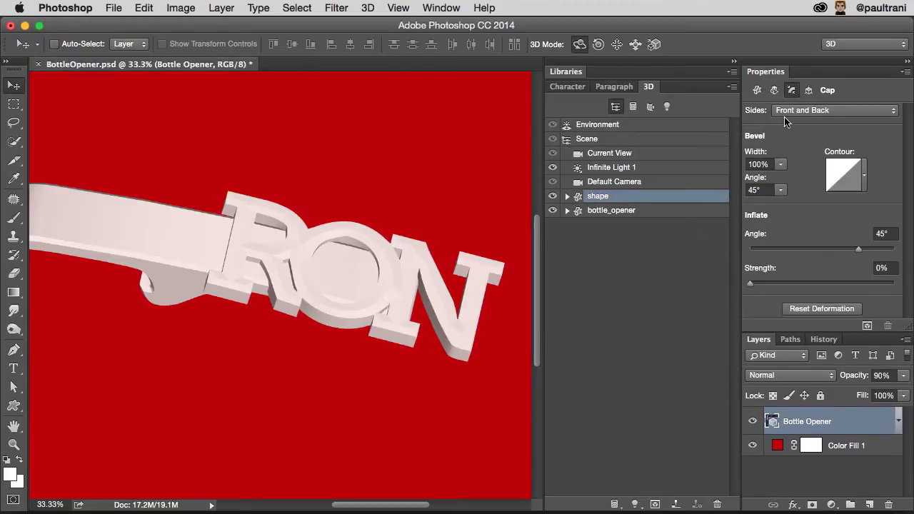
pyautogui.click(864, 175)
pyautogui.click(746, 236)
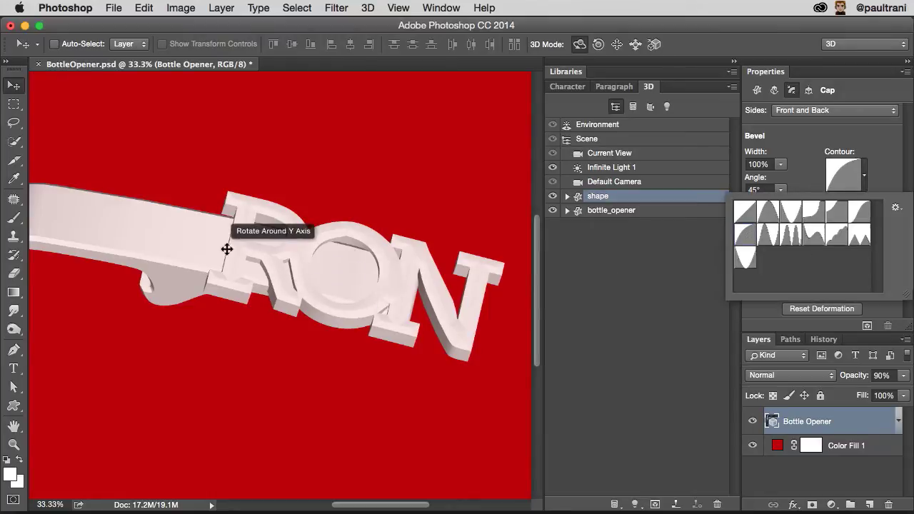
pyautogui.click(789, 169)
pyautogui.click(780, 165)
pyautogui.moveTo(785, 183); pyautogui.dragTo(822, 179)
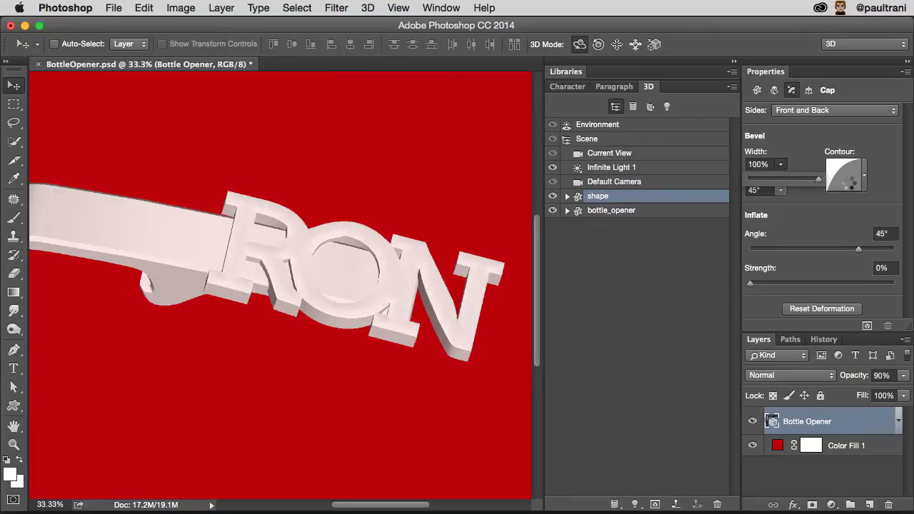
pyautogui.click(846, 175)
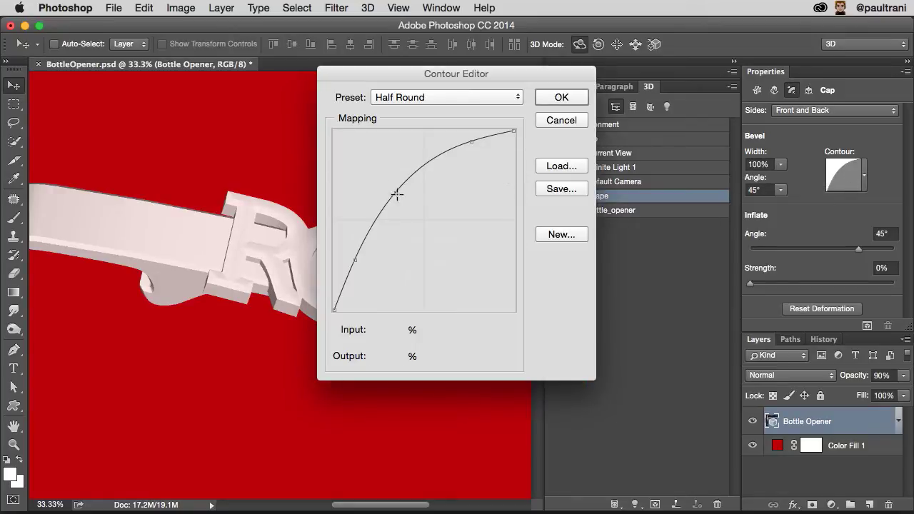
pyautogui.moveTo(397, 194); pyautogui.dragTo(424, 223)
pyautogui.click(561, 97)
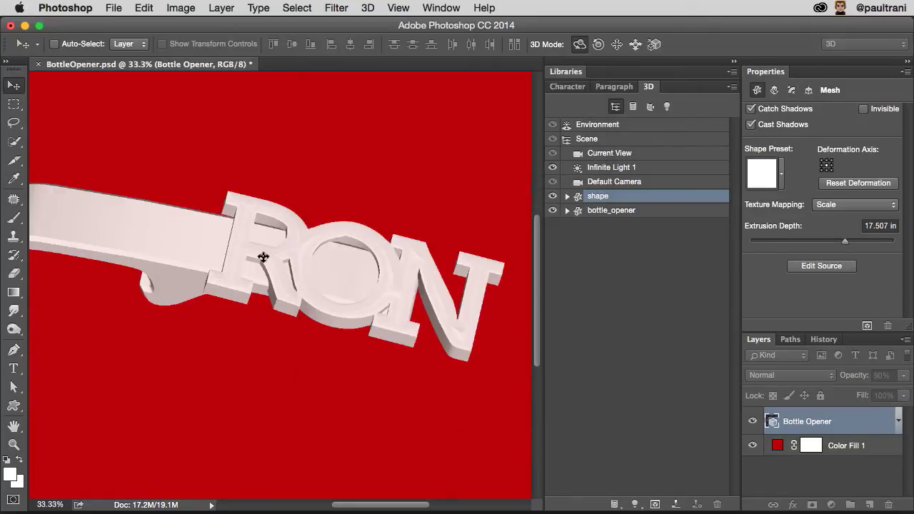
# - Reset the bevel contour to Linear and show the Deform twist and taper settings
pyautogui.click(791, 90)
pyautogui.click(864, 176)
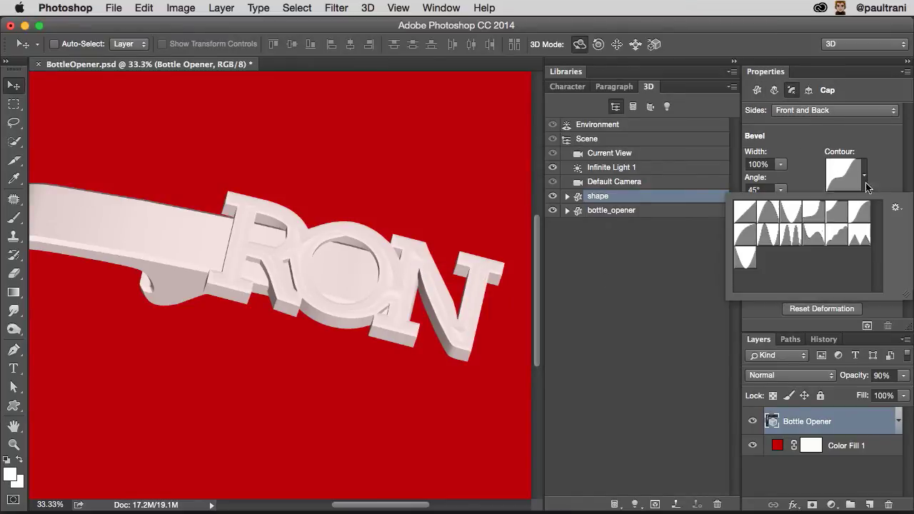
pyautogui.click(746, 212)
pyautogui.click(806, 153)
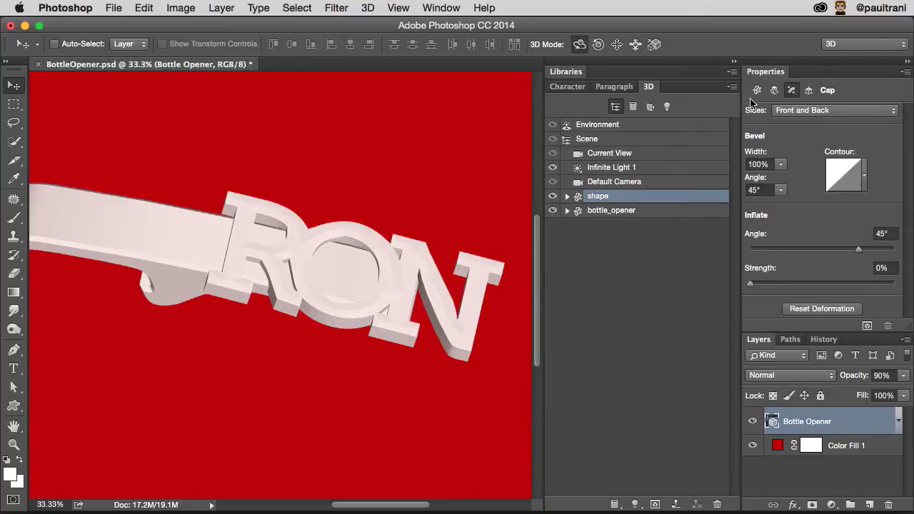
pyautogui.click(775, 91)
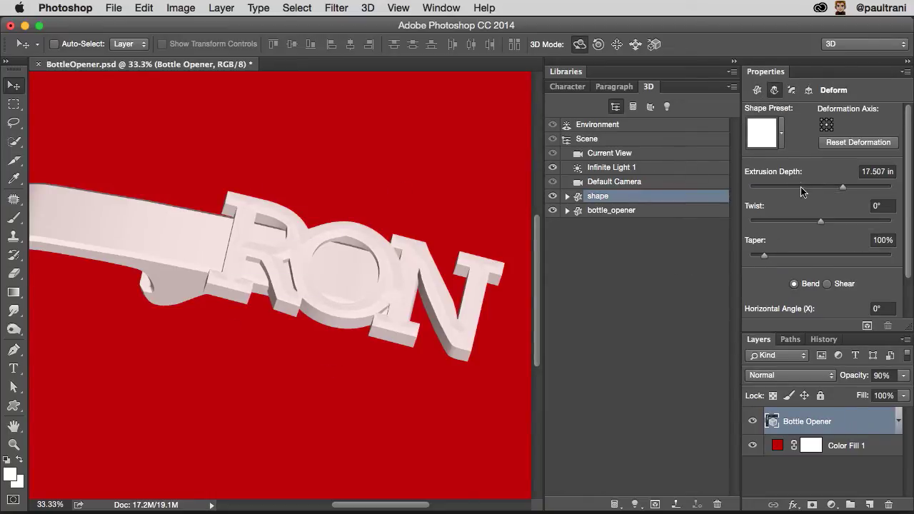
# - Select bottle_opener, orbit and pan the view, and hide the RON lettering mesh
pyautogui.click(603, 212)
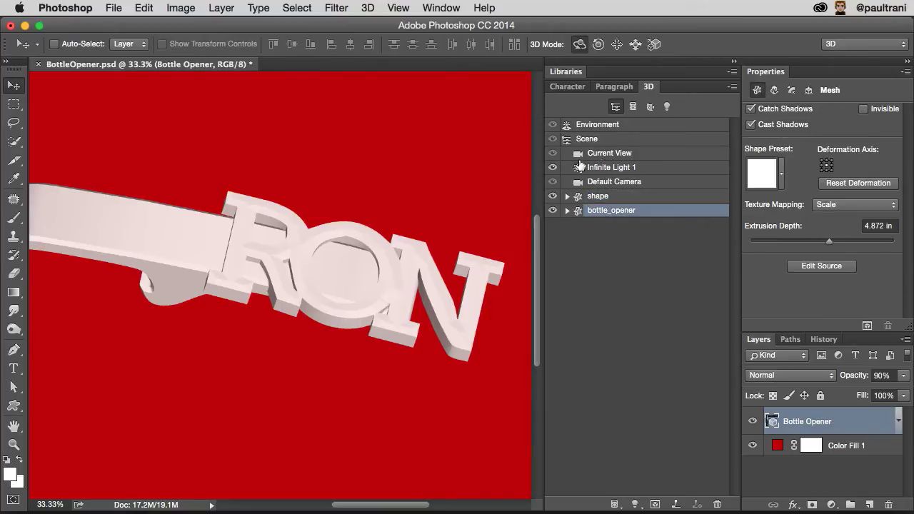
pyautogui.click(211, 277)
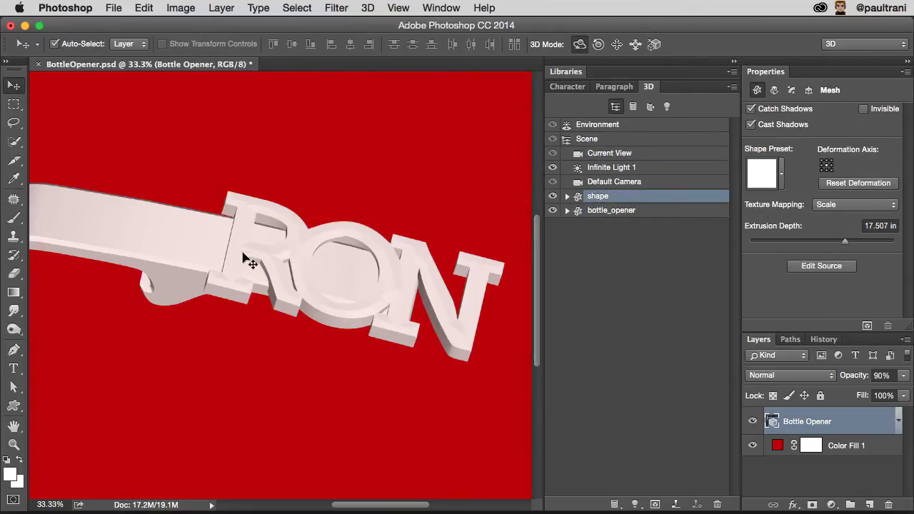
pyautogui.click(599, 153)
pyautogui.moveTo(188, 310); pyautogui.dragTo(490, 155)
pyautogui.click(593, 211)
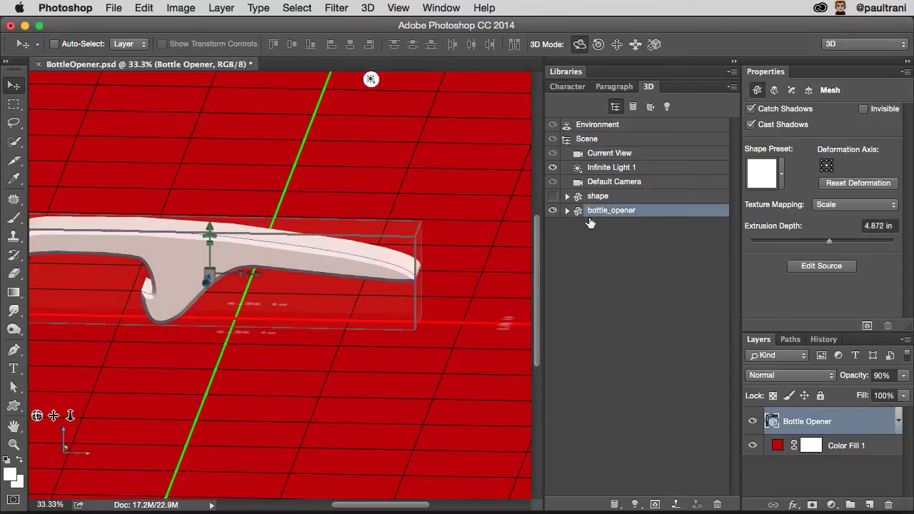
pyautogui.moveTo(126, 199); pyautogui.dragTo(212, 173)
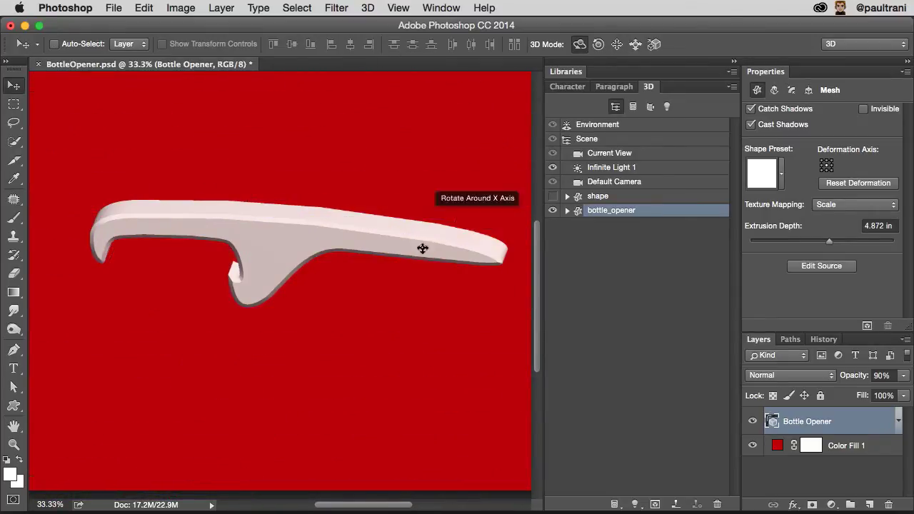
pyautogui.press('super')
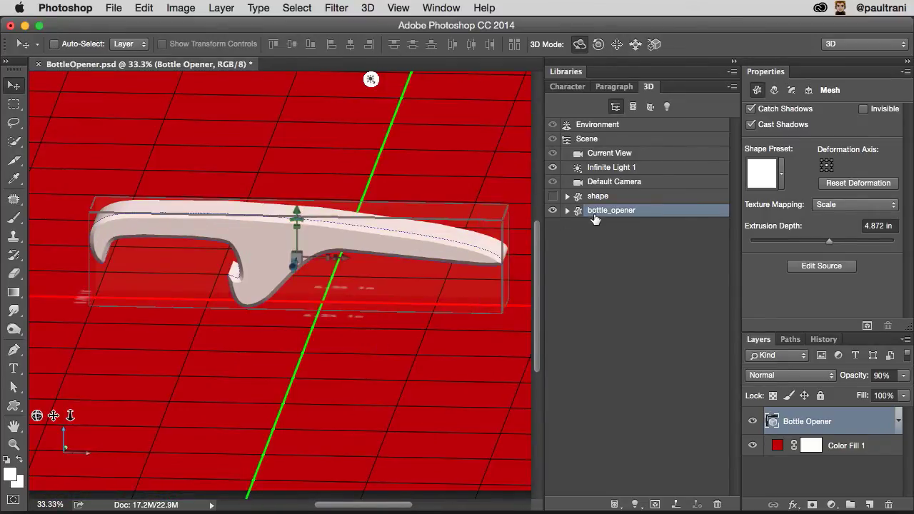
# - Open the opener's source Shape 11.psb, zoom in, and type RON with tightened tracking
pyautogui.click(808, 270)
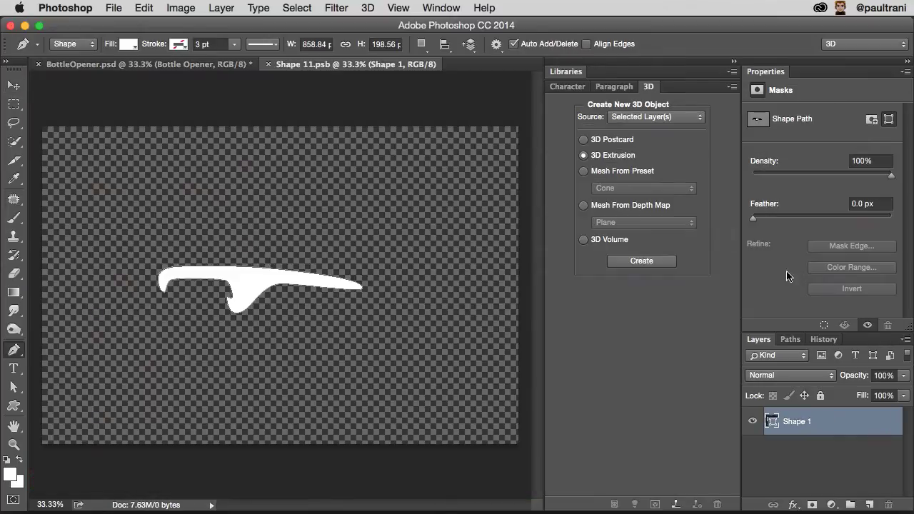
pyautogui.press('super+equal')
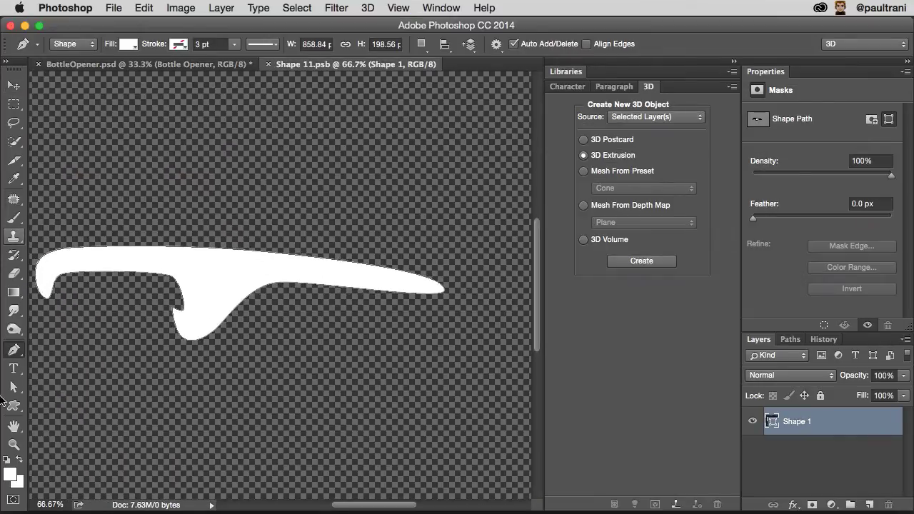
pyautogui.click(13, 368)
pyautogui.click(207, 197)
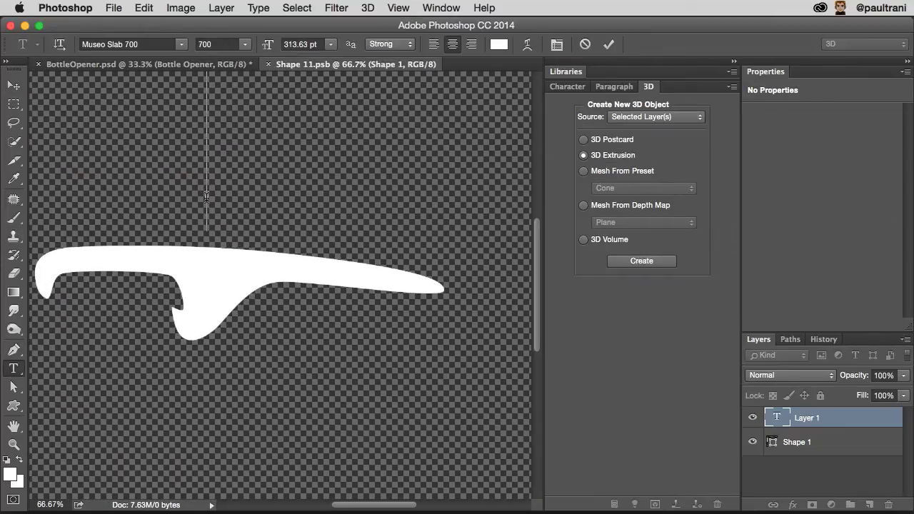
pyautogui.write('RON')
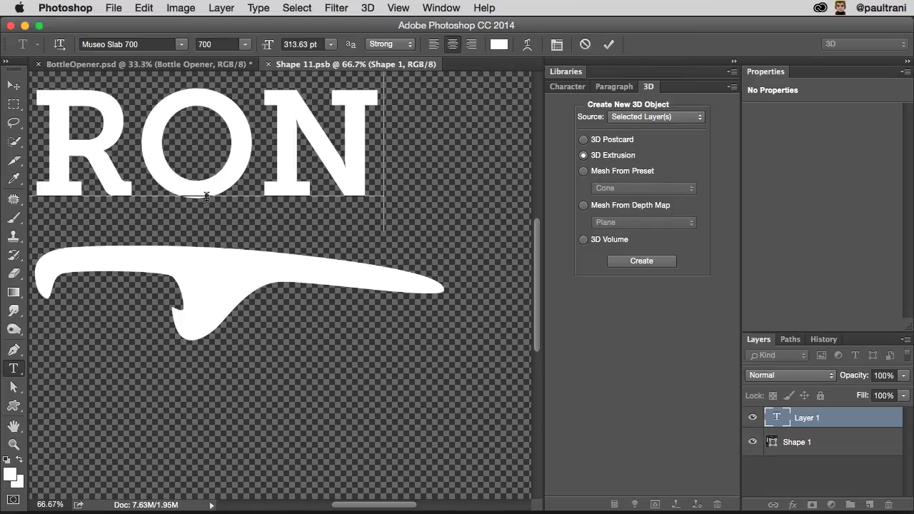
pyautogui.press('super+a')
pyautogui.press('super+alt+Left')
pyautogui.press('super+alt+Left')
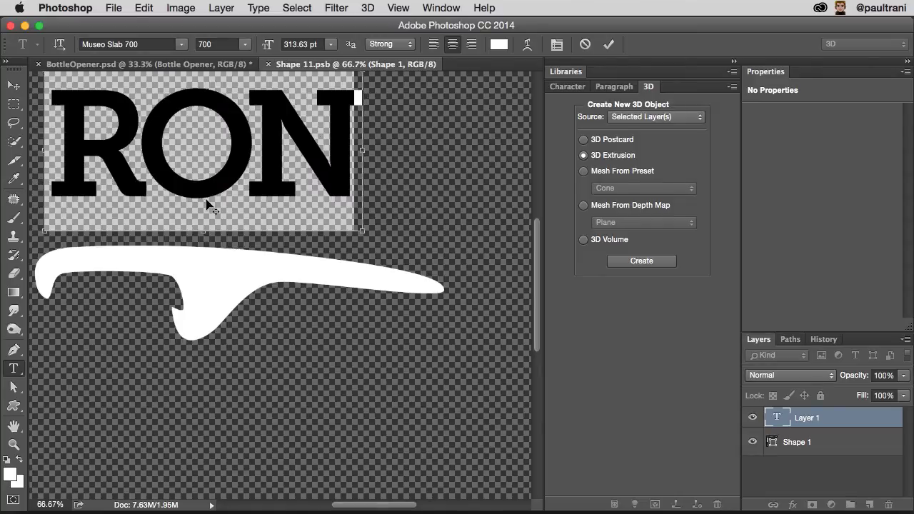
# - Move RON onto the opener, scale it to about 68% and rotate it 4.5°
pyautogui.click(13, 84)
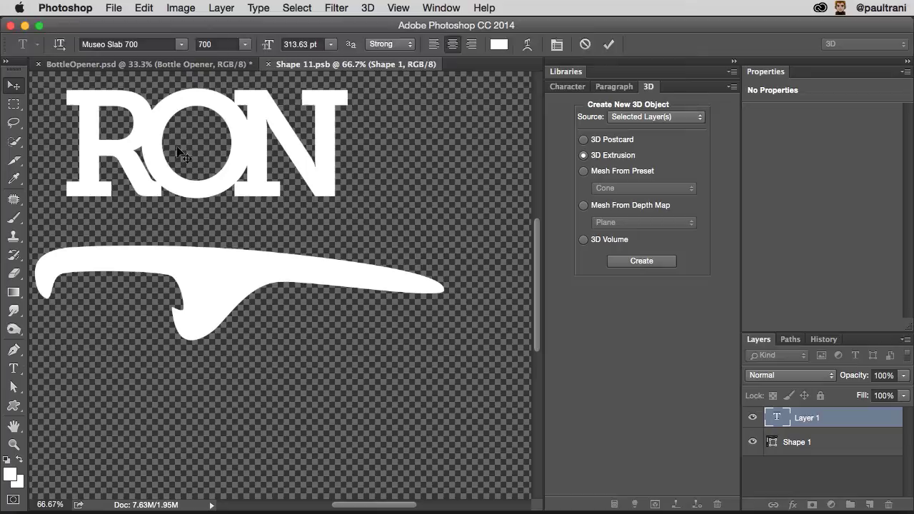
pyautogui.moveTo(252, 184); pyautogui.dragTo(340, 253)
pyautogui.press('super+t')
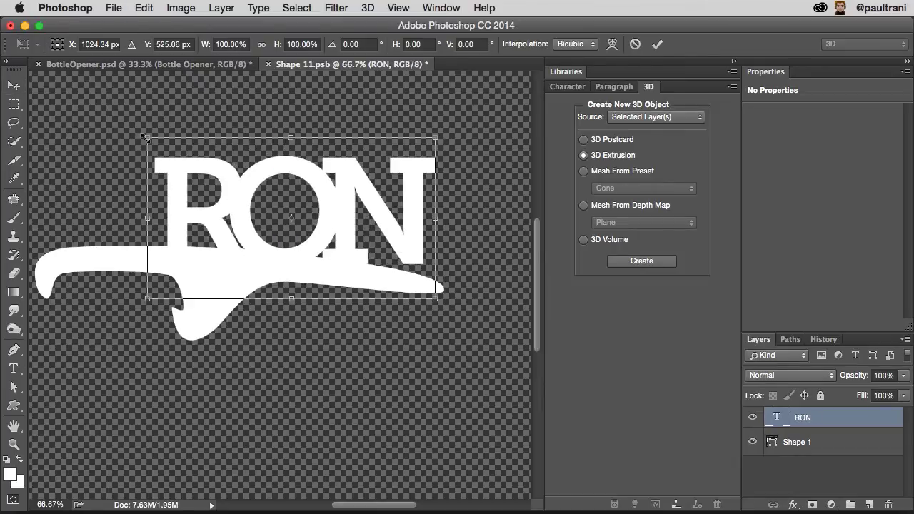
pyautogui.moveTo(145, 136); pyautogui.dragTo(223, 175)
pyautogui.moveTo(278, 219); pyautogui.dragTo(294, 219)
pyautogui.press('Return')
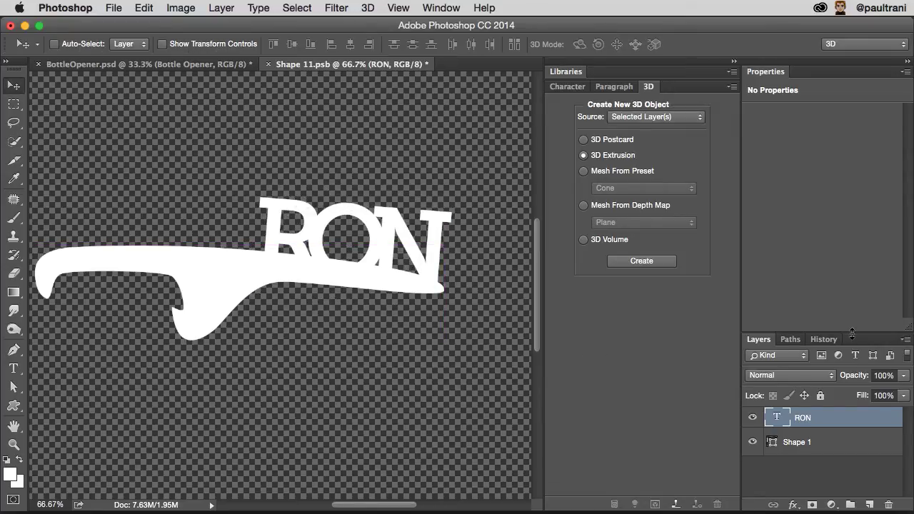
pyautogui.moveTo(852, 333); pyautogui.dragTo(851, 235)
pyautogui.click(818, 348)
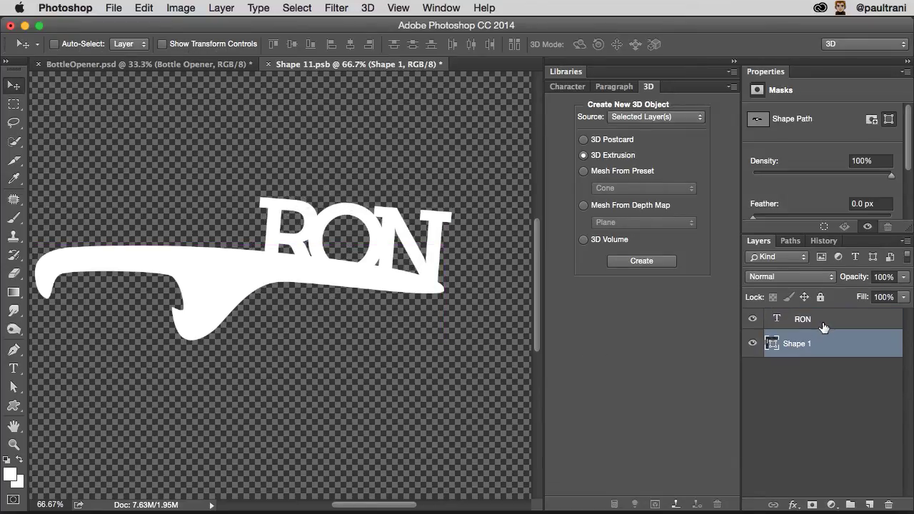
# - Combine the RON text layer and Shape 1 into a single smart object
pyautogui.keyDown('shift'); pyautogui.click(822, 323); pyautogui.keyUp('shift')
pyautogui.rightClick(825, 321)
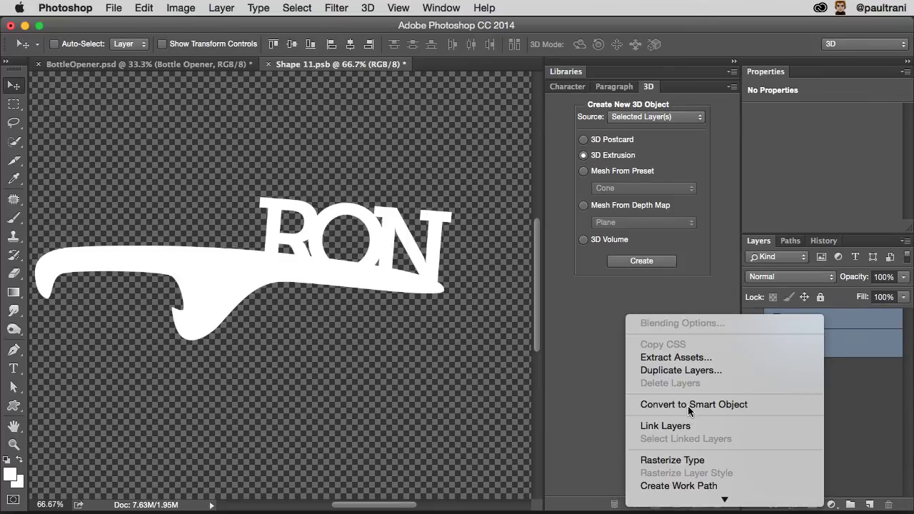
pyautogui.click(766, 405)
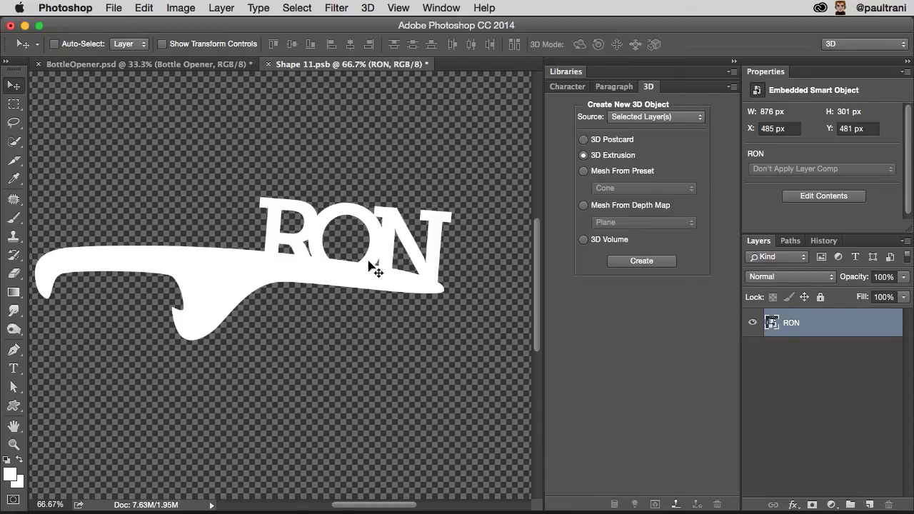
# - Save and close Shape 11.psb, returning to BottleOpener.psd with the 3D Scene selected
pyautogui.press('super')
pyautogui.press('super+s')
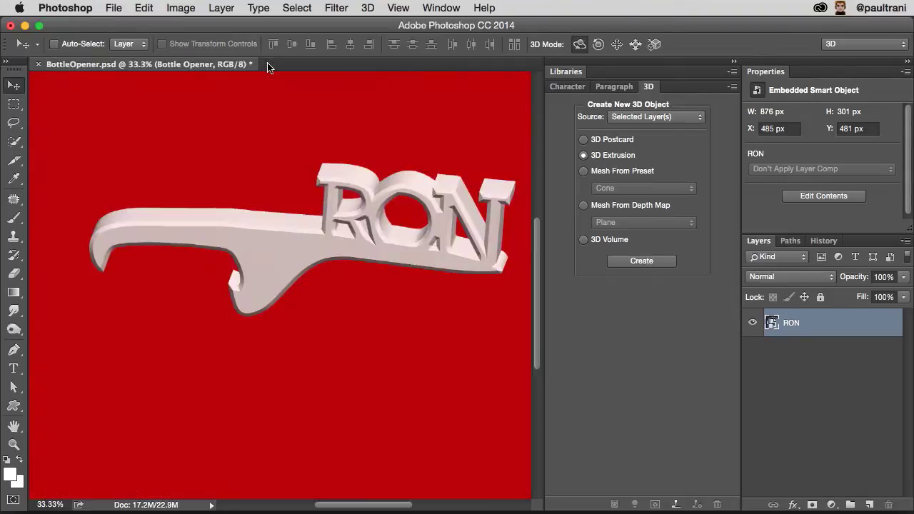
pyautogui.click(268, 64)
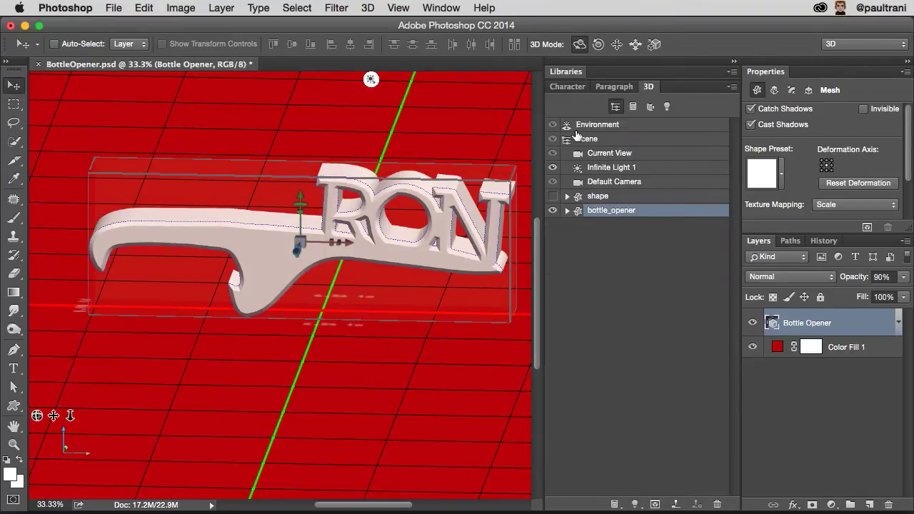
pyautogui.press('super+h')
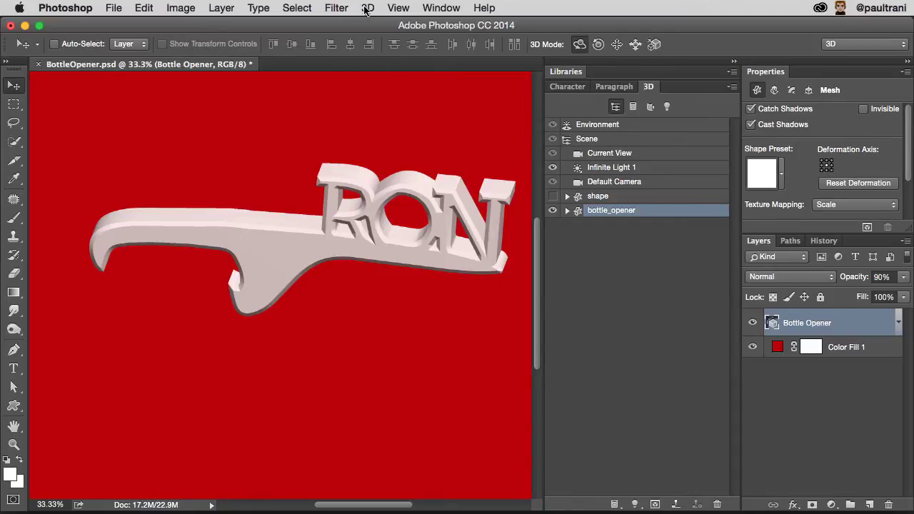
pyautogui.click(578, 142)
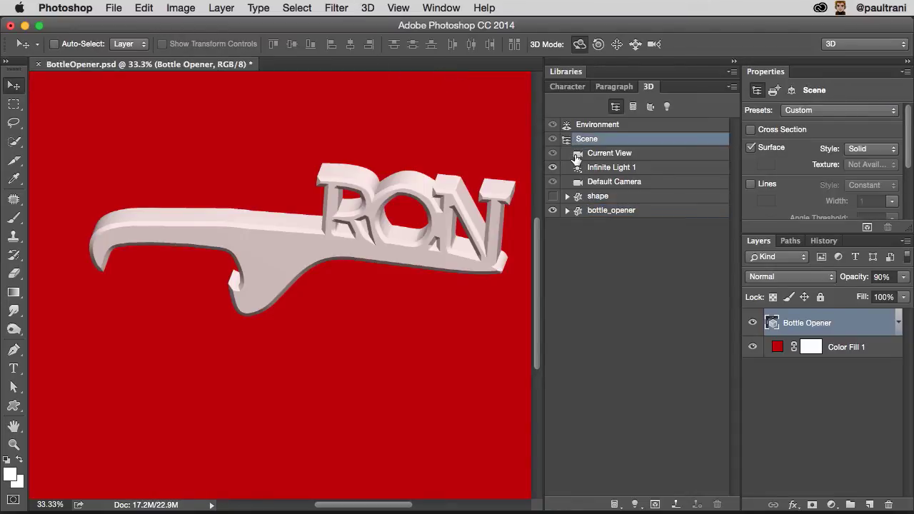
# - Bring up the scene's 3D Print Settings in the Properties panel
pyautogui.doubleClick(858, 245)
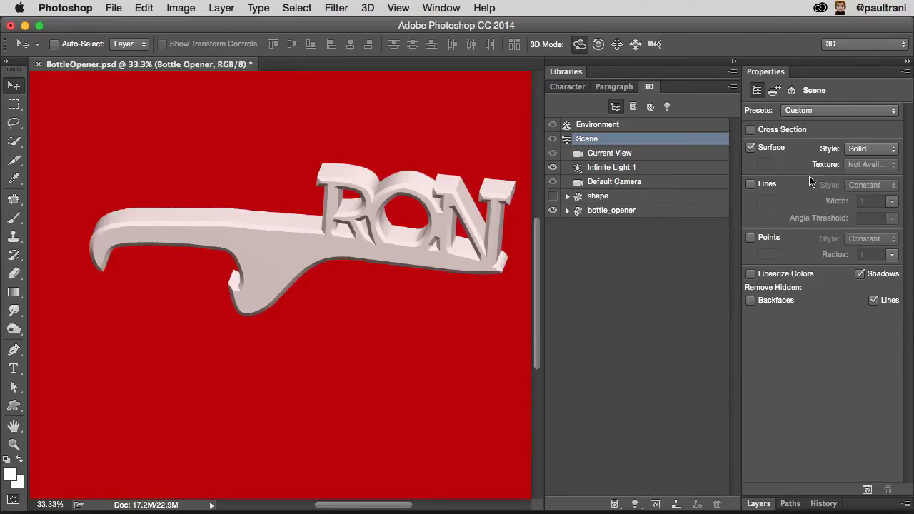
pyautogui.click(775, 92)
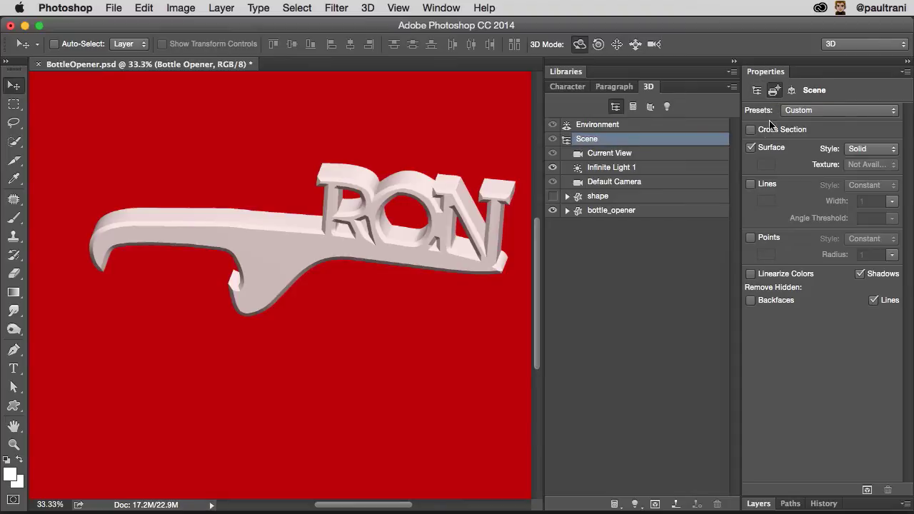
pyautogui.click(368, 9)
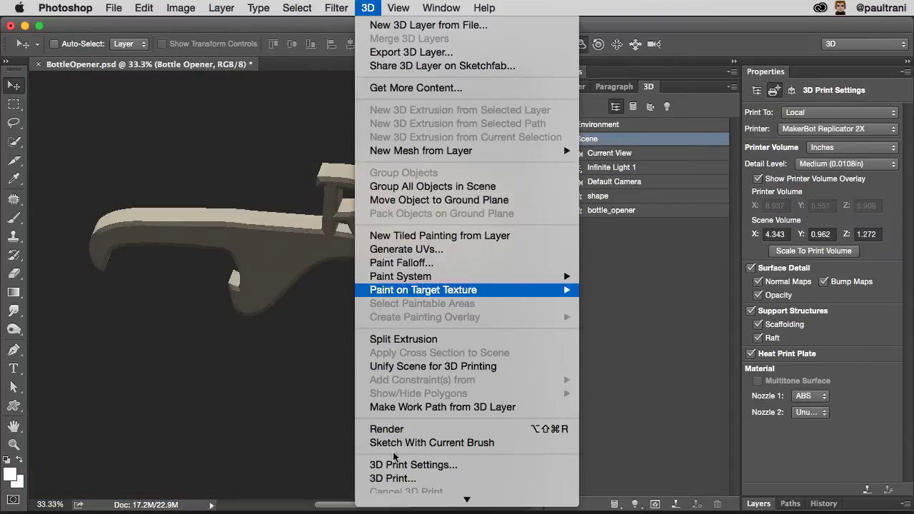
pyautogui.scroll(-1, 396, 459)
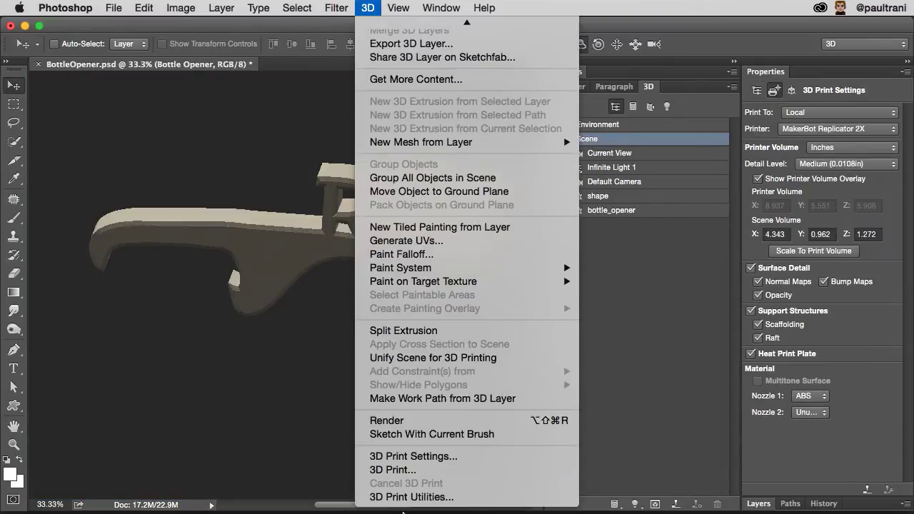
pyautogui.click(679, 307)
# - Print to Shapeways using the Detail Plastic - White material
pyautogui.click(829, 114)
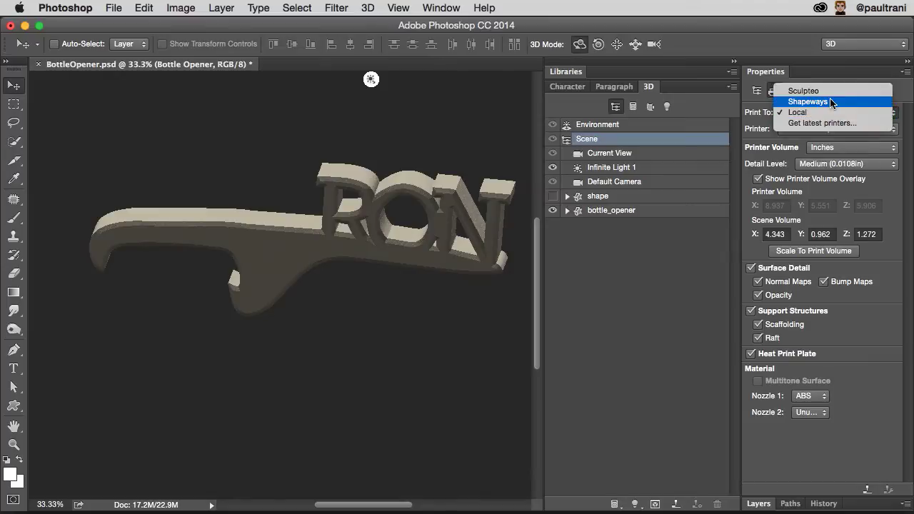
pyautogui.click(831, 99)
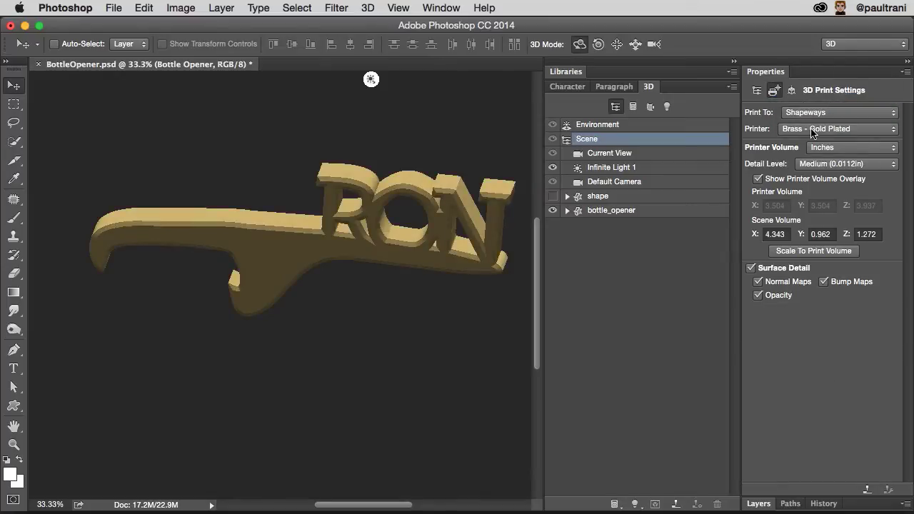
pyautogui.click(813, 129)
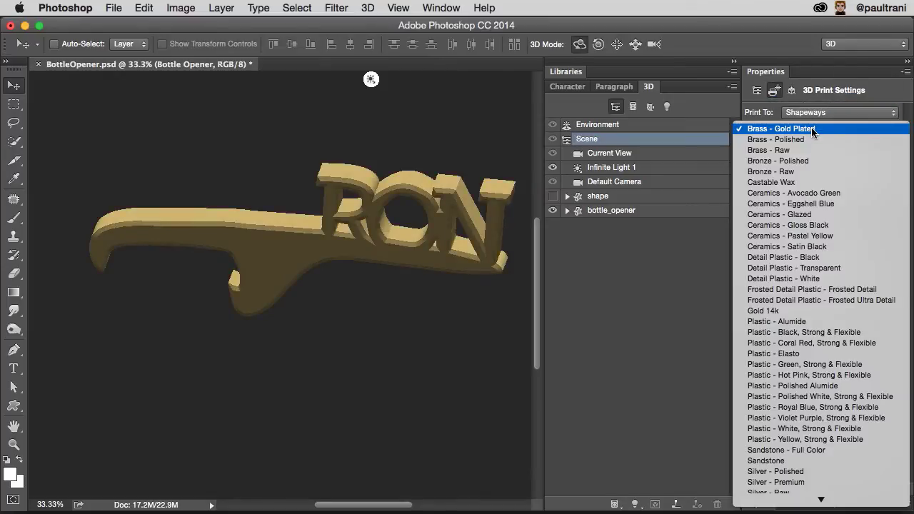
pyautogui.click(842, 261)
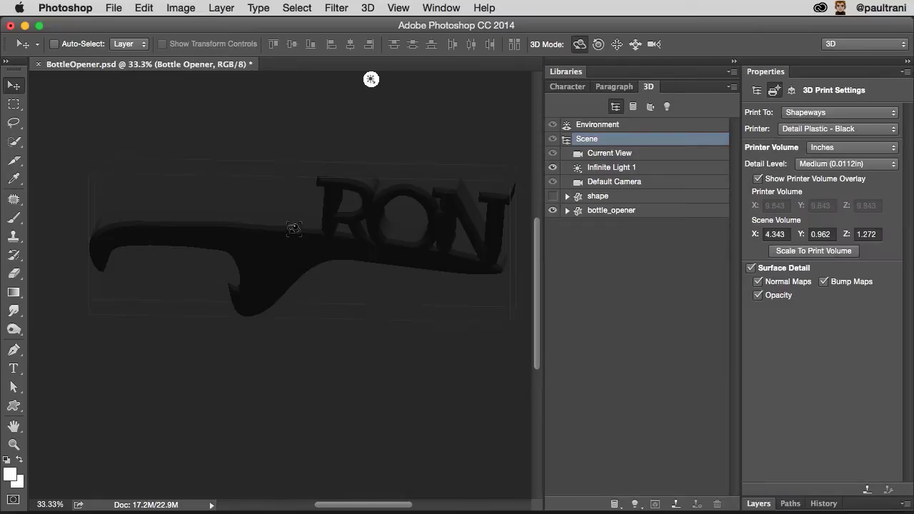
pyautogui.click(797, 129)
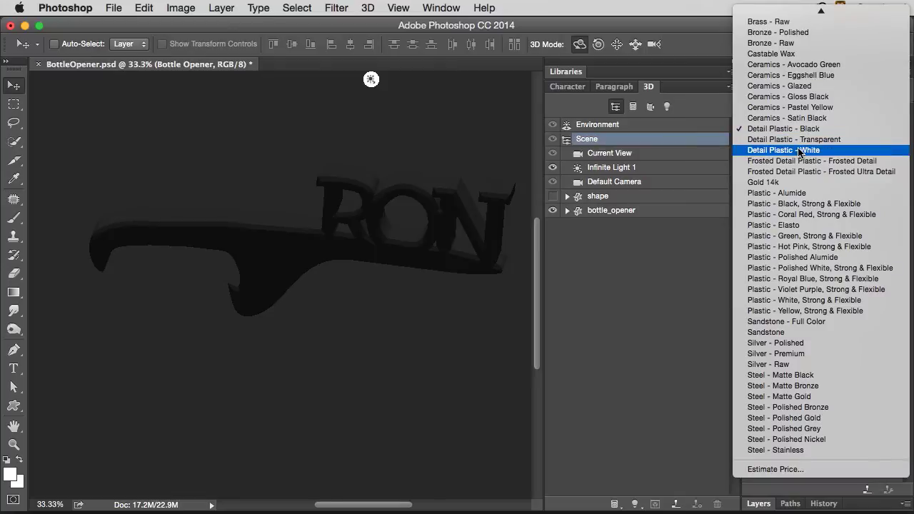
pyautogui.click(796, 143)
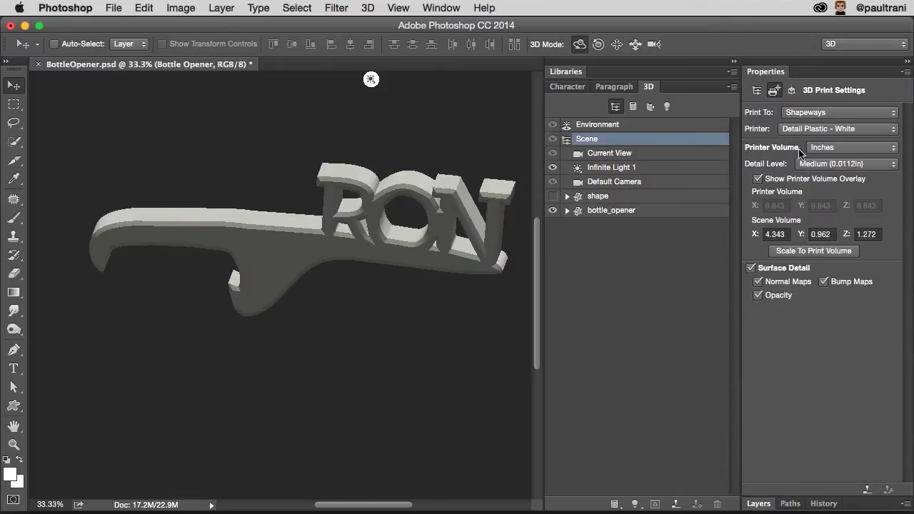
# - Prepare the model for printing, accept the $49.22 USD estimate, and orbit the preview
pyautogui.click(867, 491)
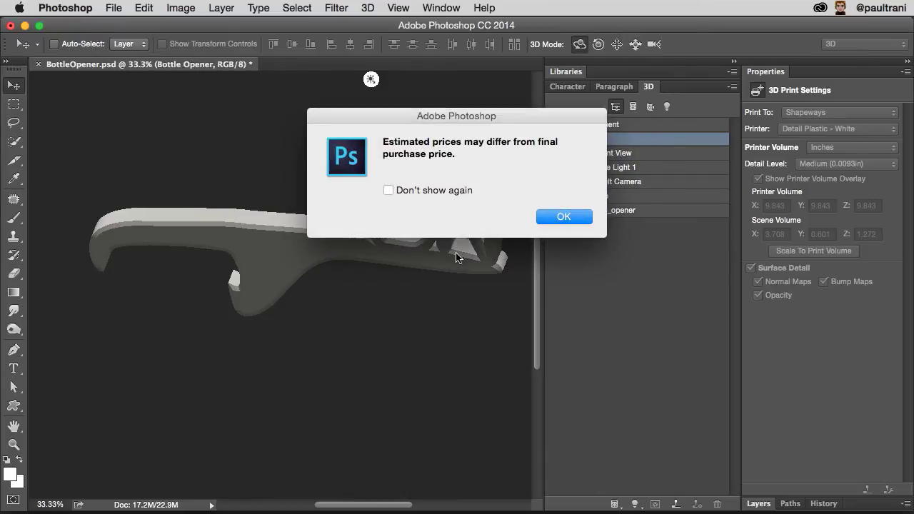
pyautogui.press('Return')
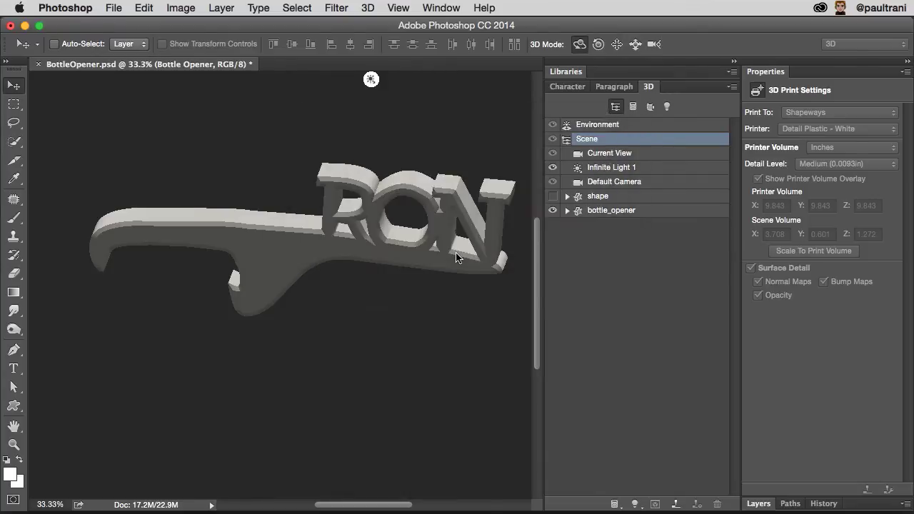
pyautogui.moveTo(321, 351)
pyautogui.mouseDown()
pyautogui.moveTo(310, 310)
pyautogui.moveTo(336, 300)
pyautogui.moveTo(329, 365)
pyautogui.mouseUp()
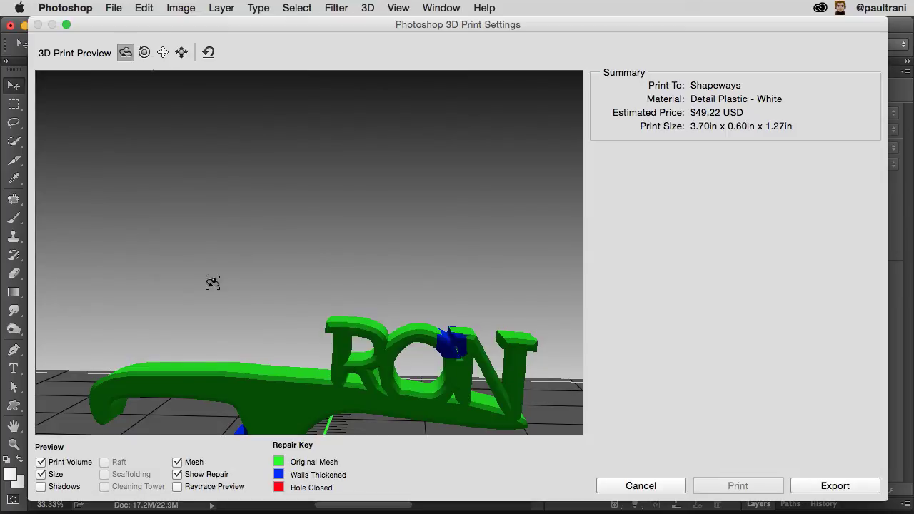
# - Slide and orbit the print preview to view the RON opener from above
pyautogui.click(181, 52)
pyautogui.moveTo(247, 387); pyautogui.dragTo(166, 166)
pyautogui.click(163, 52)
pyautogui.click(126, 52)
pyautogui.moveTo(254, 165); pyautogui.dragTo(251, 308)
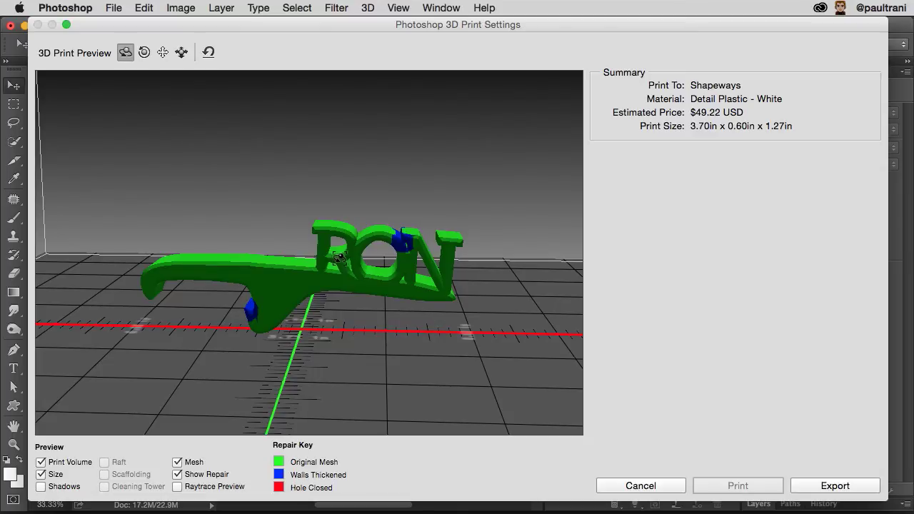
pyautogui.moveTo(343, 265); pyautogui.dragTo(323, 273)
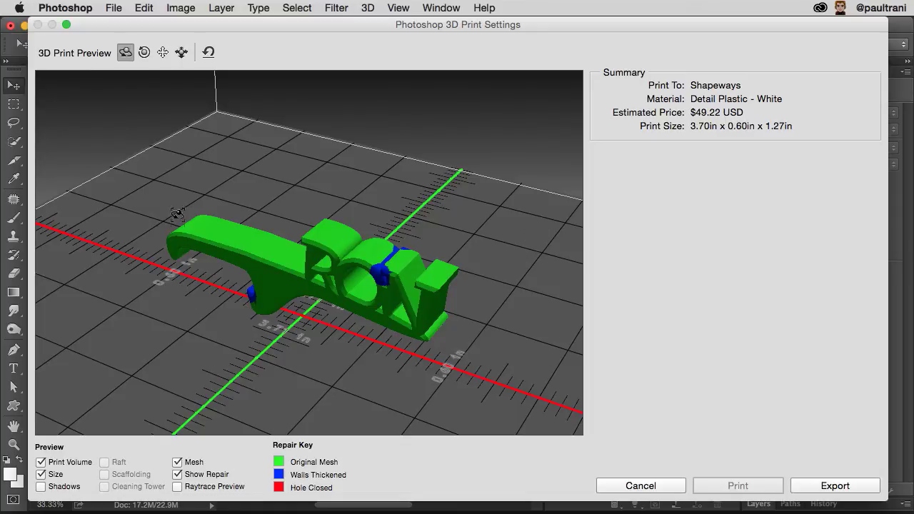
pyautogui.moveTo(261, 258)
pyautogui.mouseDown()
pyautogui.moveTo(278, 237)
pyautogui.moveTo(264, 253)
pyautogui.mouseUp()
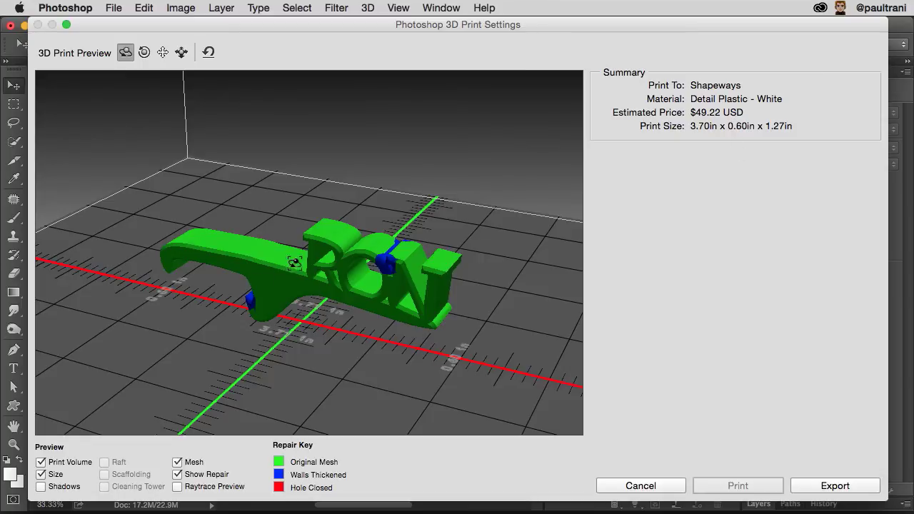
pyautogui.moveTo(266, 268); pyautogui.dragTo(291, 222)
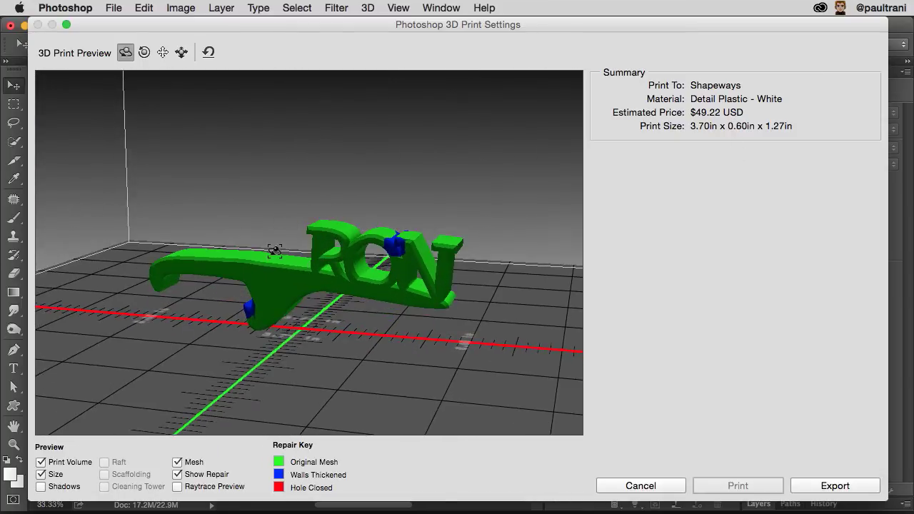
# - Export BottleOpener.stl to the Desktop and agree to open the Shapeways upload page
pyautogui.click(810, 482)
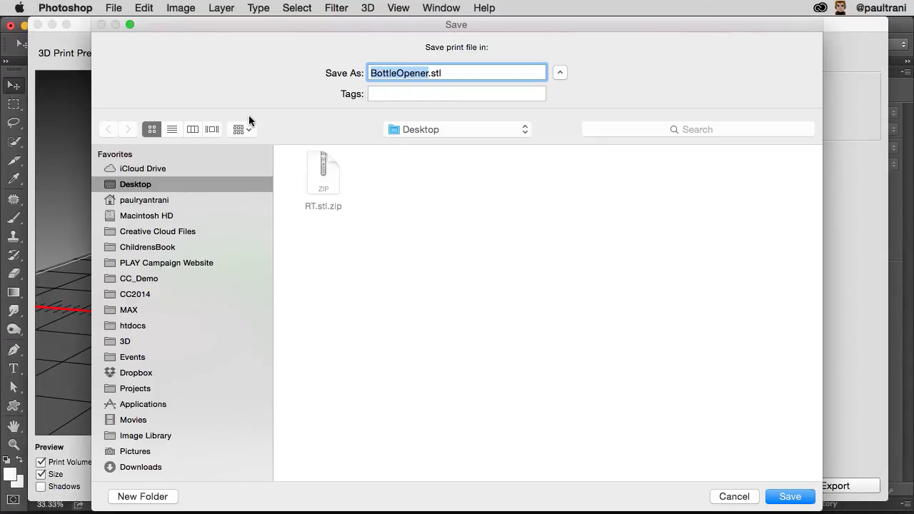
pyautogui.press('Return')
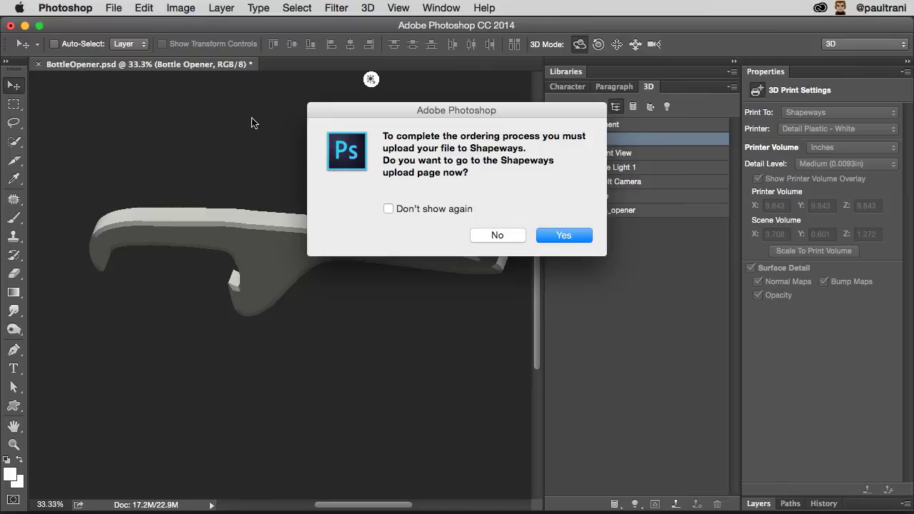
pyautogui.press('Return')
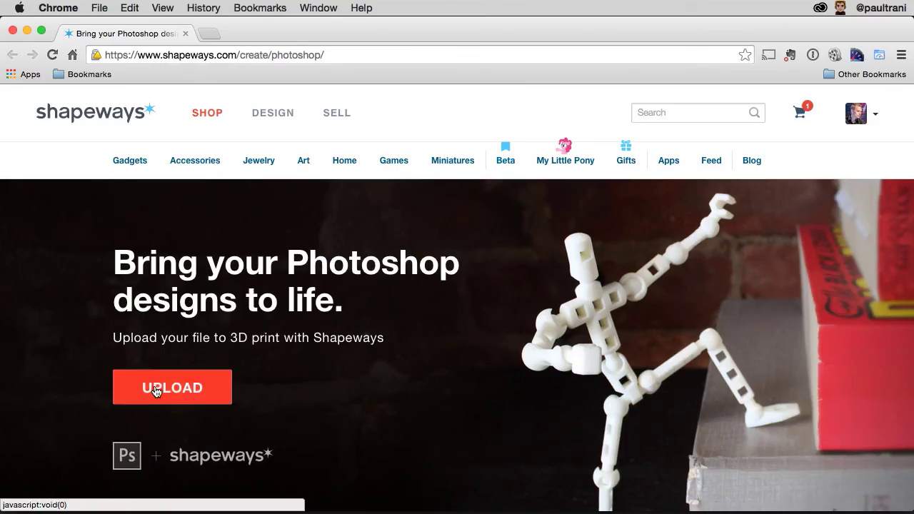
# - Upload BottleOpener.stl.zip from the Desktop to Shapeways
pyautogui.click(156, 391)
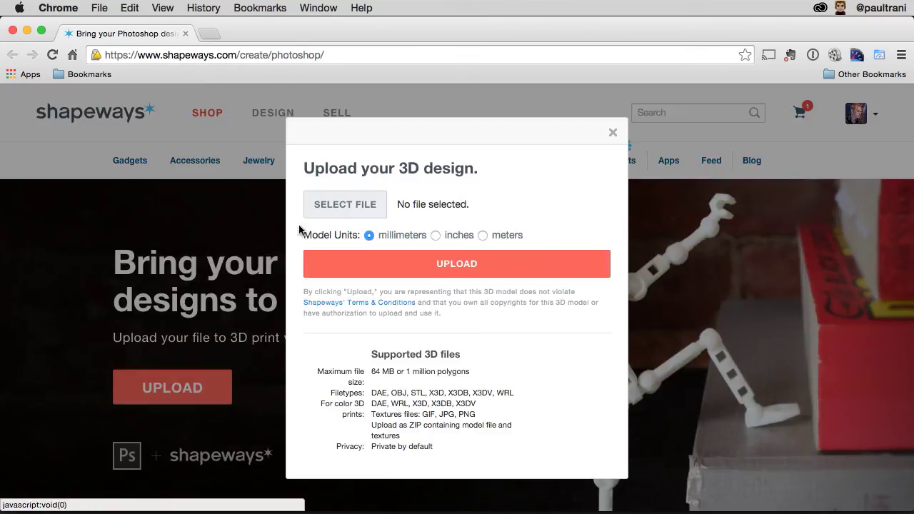
pyautogui.click(342, 205)
pyautogui.click(325, 150)
pyautogui.click(231, 159)
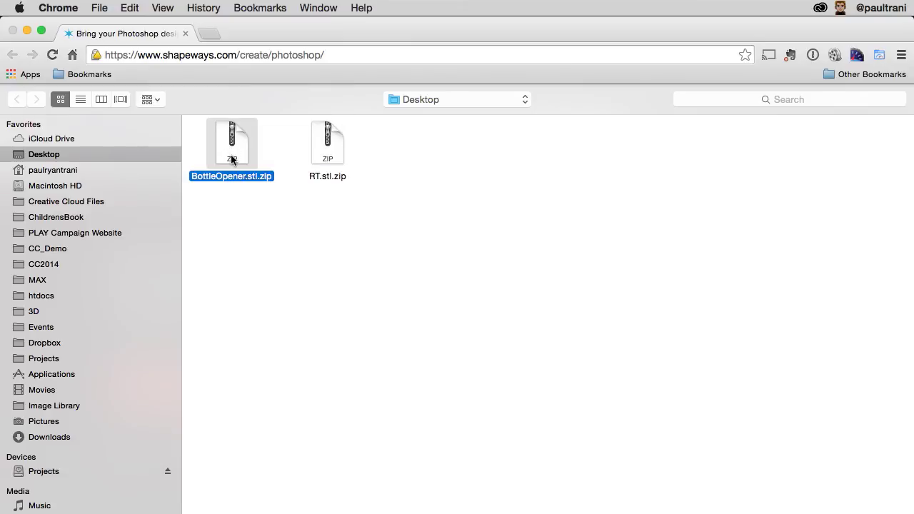
pyautogui.doubleClick(231, 159)
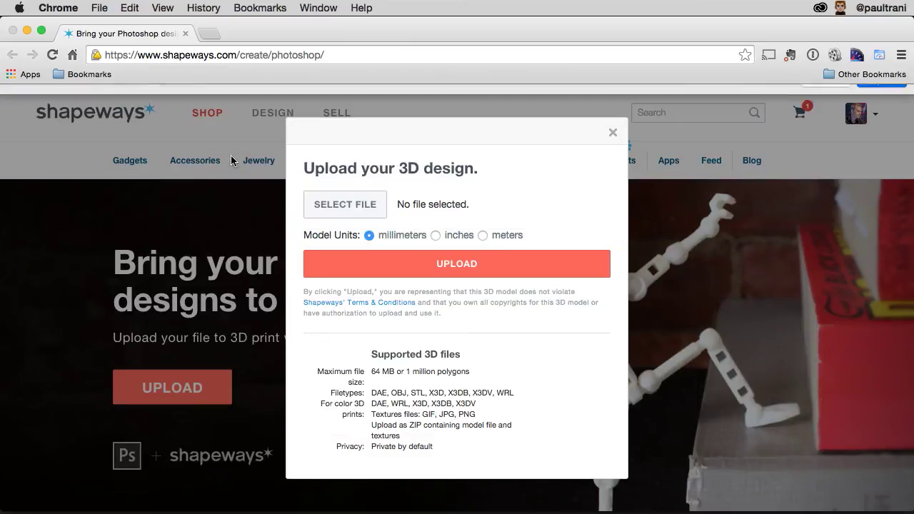
pyautogui.click(422, 264)
# - Review the Materials price table, e.g. White plastic $11.69 and Stainless Steel $84.14
pyautogui.scroll(-2, 422, 274)
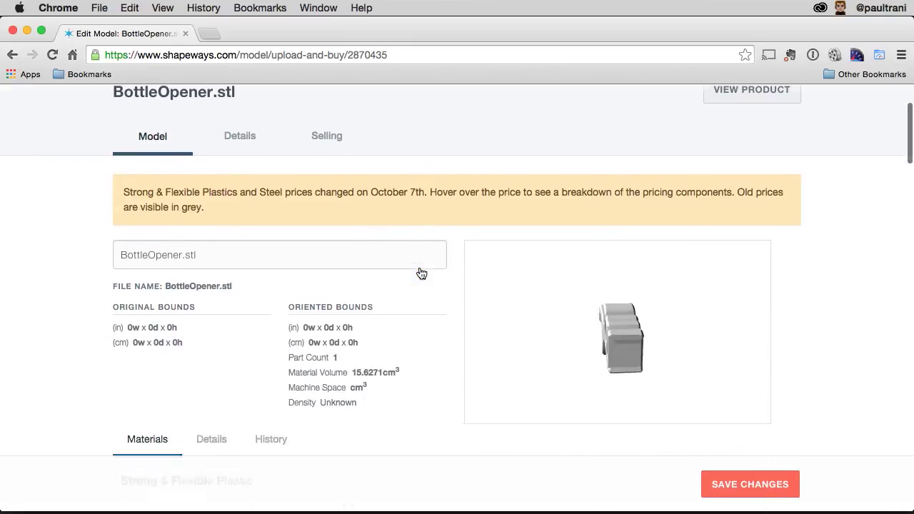
pyautogui.scroll(-3, 420, 272)
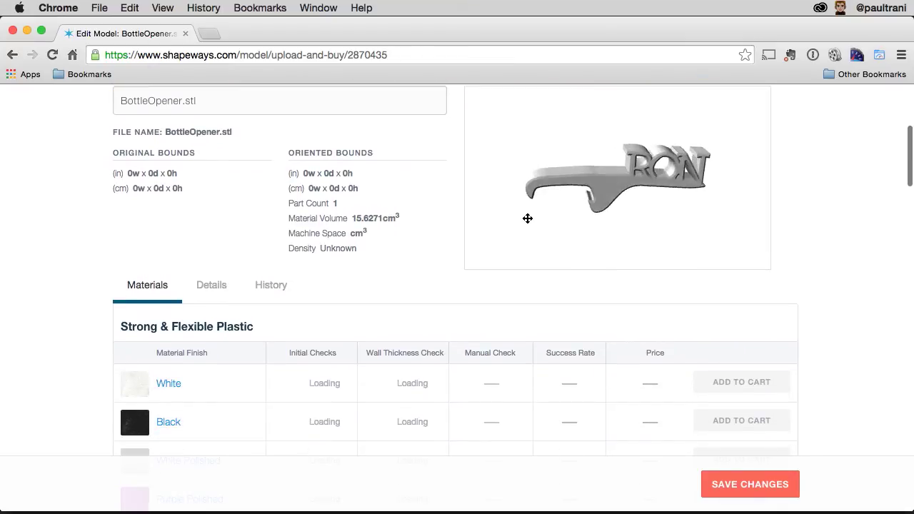
pyautogui.scroll(-3, 328, 285)
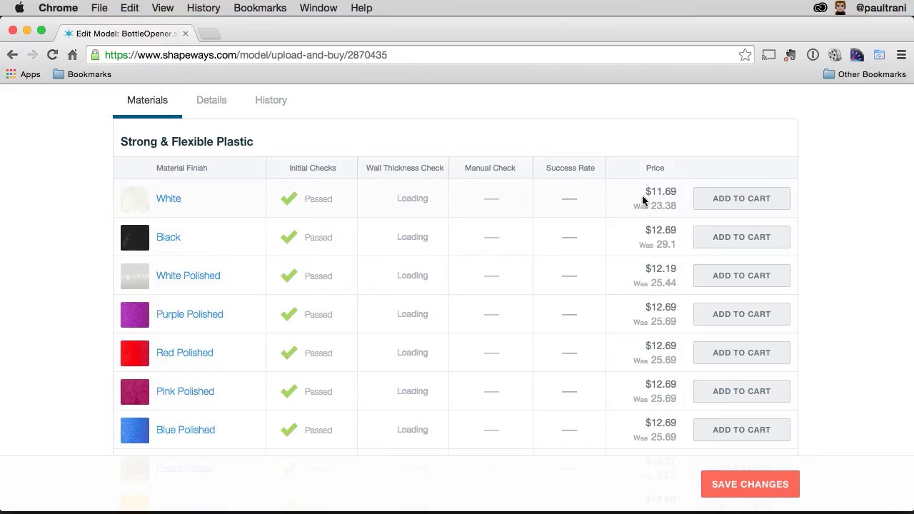
pyautogui.moveTo(689, 200)
pyautogui.scroll(-6, 622, 230)
pyautogui.scroll(-3, 620, 232)
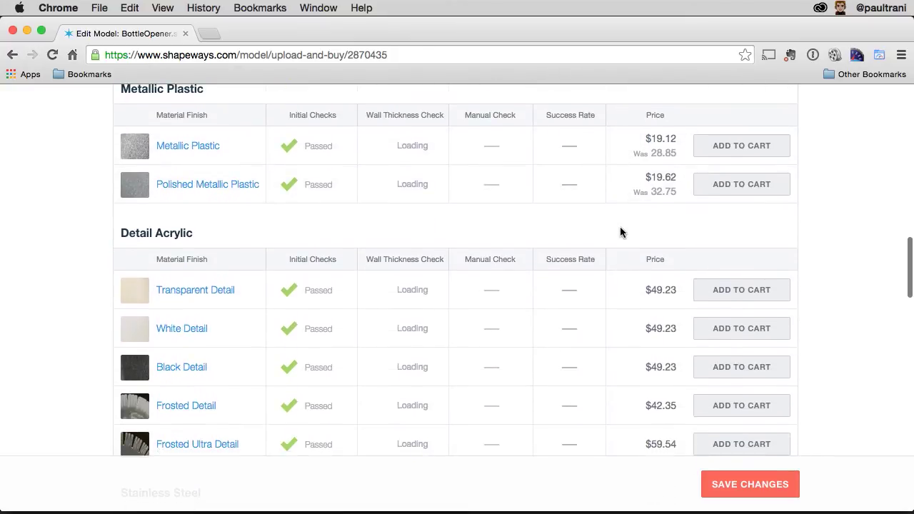
pyautogui.scroll(-6, 47, 188)
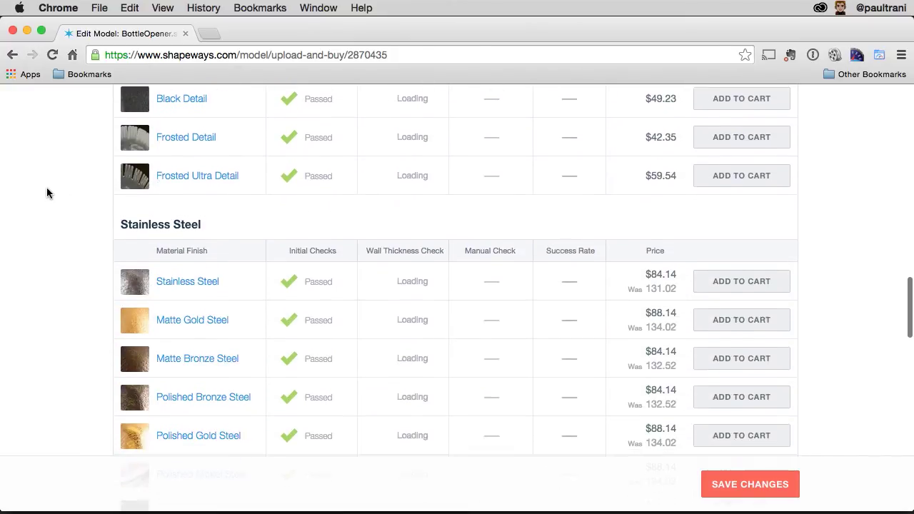
pyautogui.scroll(-1, 56, 189)
pyautogui.scroll(1, 56, 190)
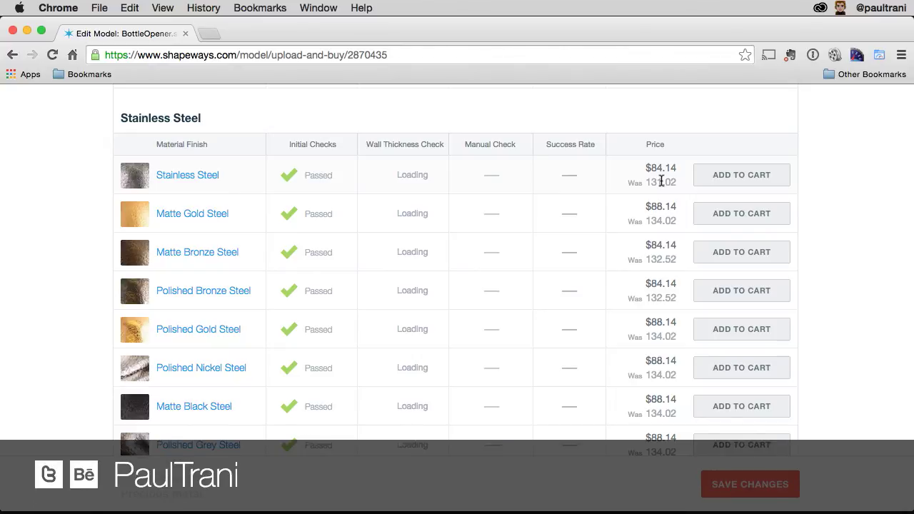
pyautogui.scroll(20, 662, 182)
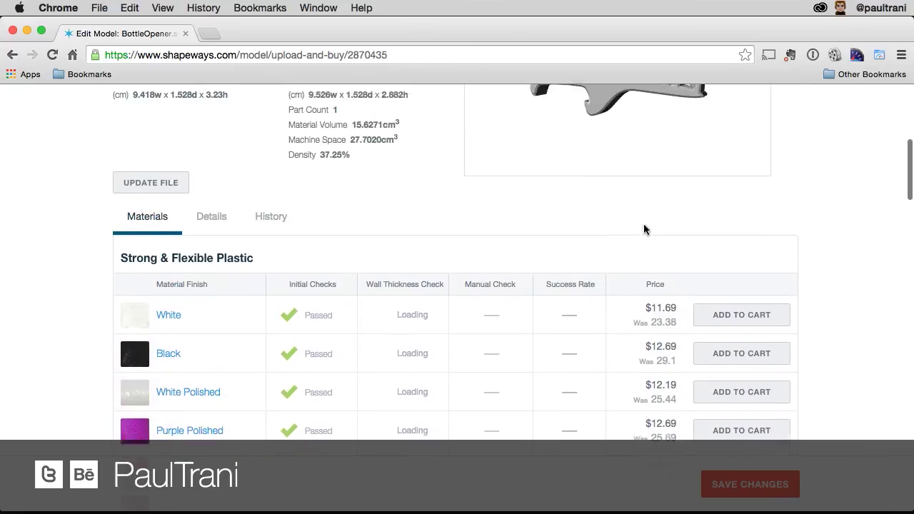
pyautogui.scroll(3, 786, 281)
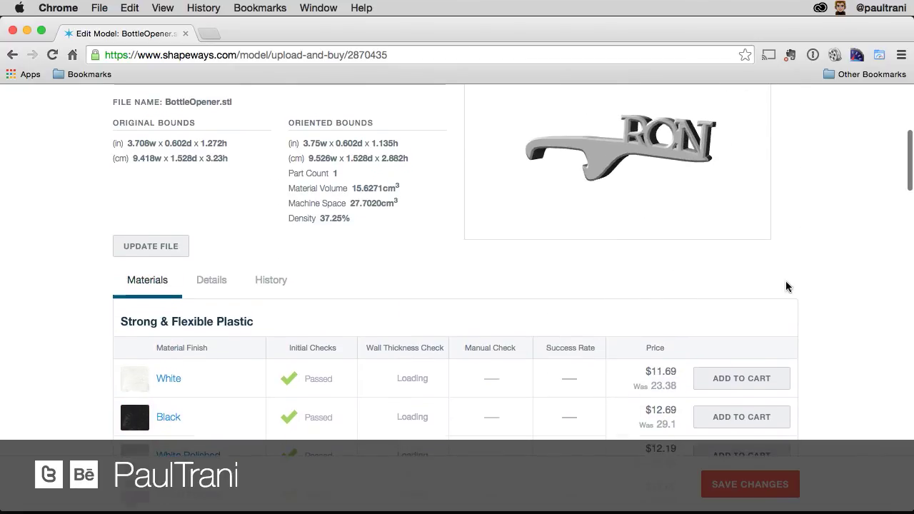